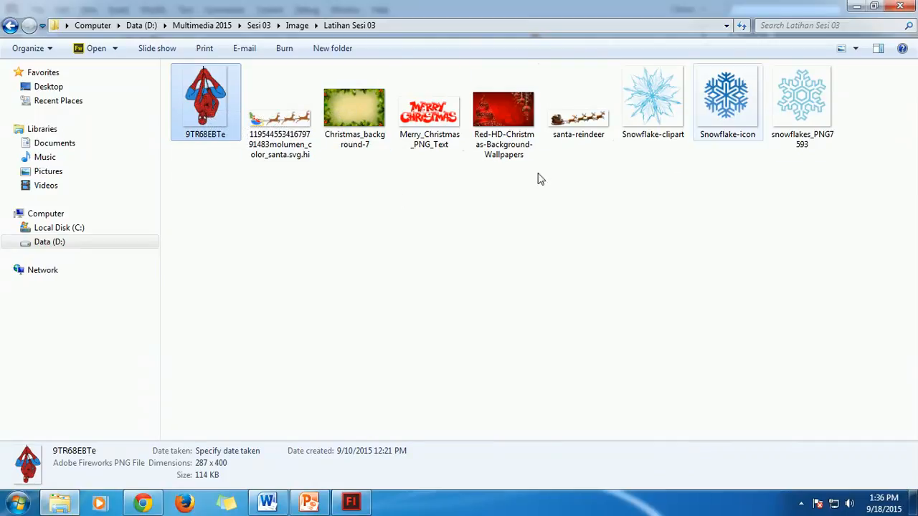
Step: Examine the snowflake images in the Latihan Sesi 03 folder: Snowflake-clipart, Snowflake-icon and snowflakes_PNG7593
left_click(652, 115)
left_click(726, 107)
left_click(782, 112)
left_click(660, 114)
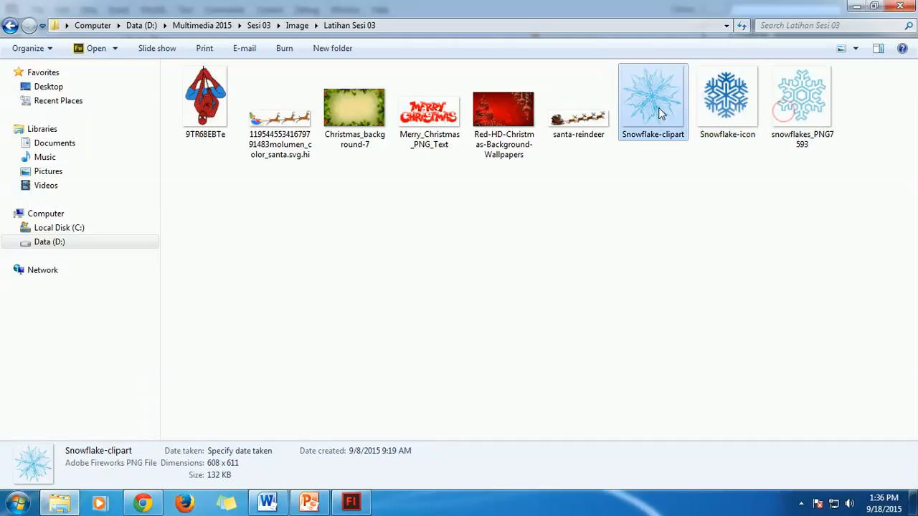
left_click(726, 108)
left_click(782, 111)
left_click(666, 112)
left_click(726, 117)
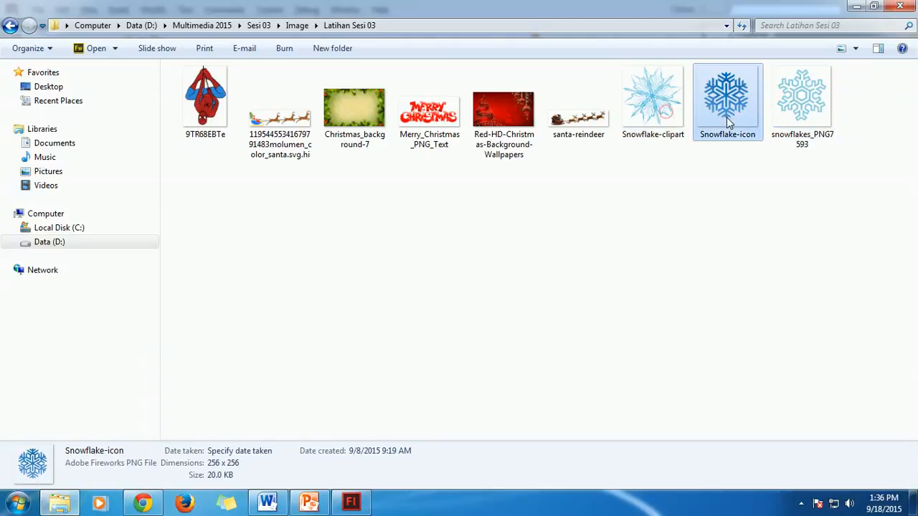
left_click(785, 112)
left_click(649, 133)
left_click(554, 164)
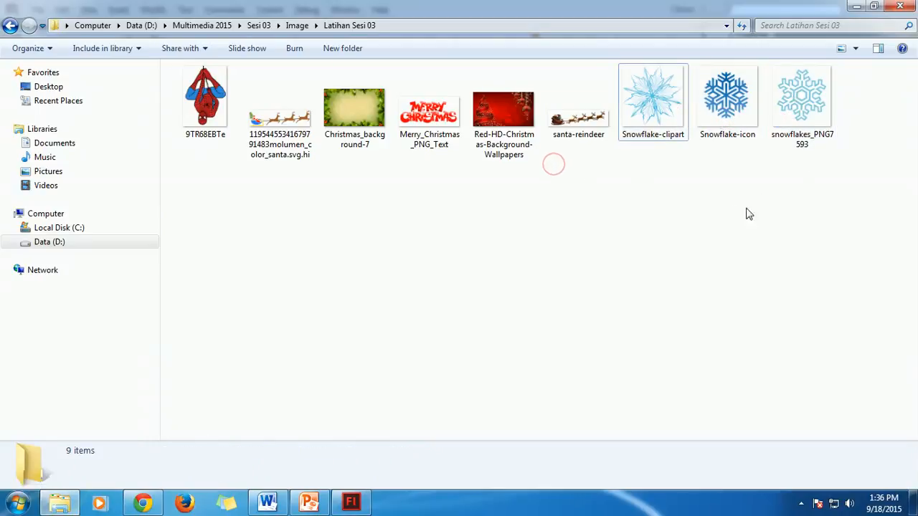
left_click_drag(801, 170, 191, 270)
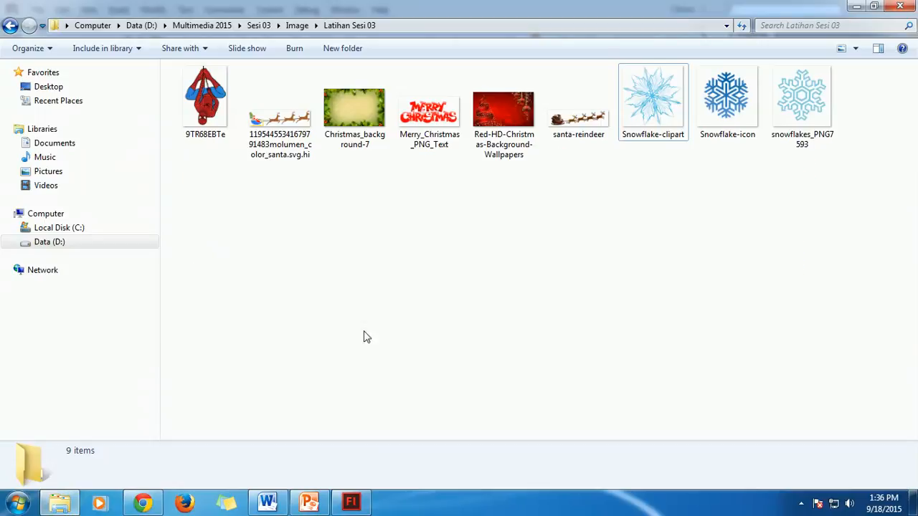
left_click(350, 502)
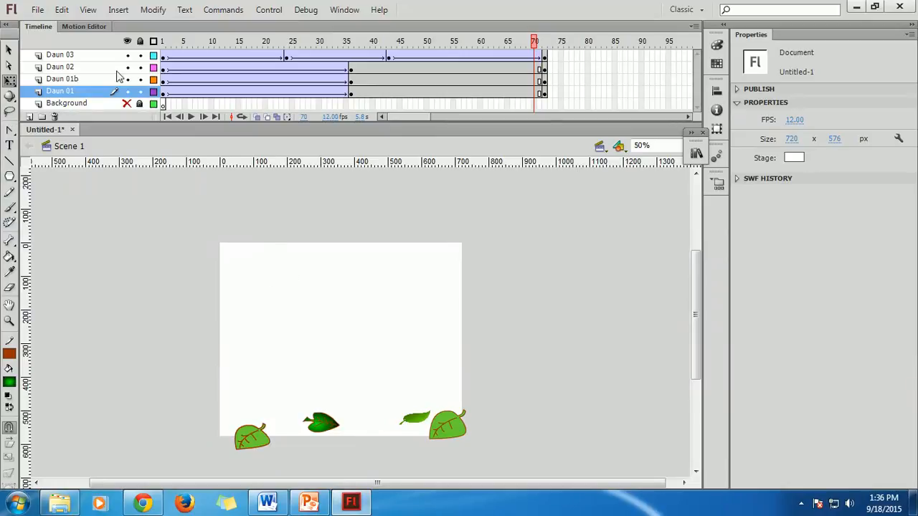
left_click(144, 501)
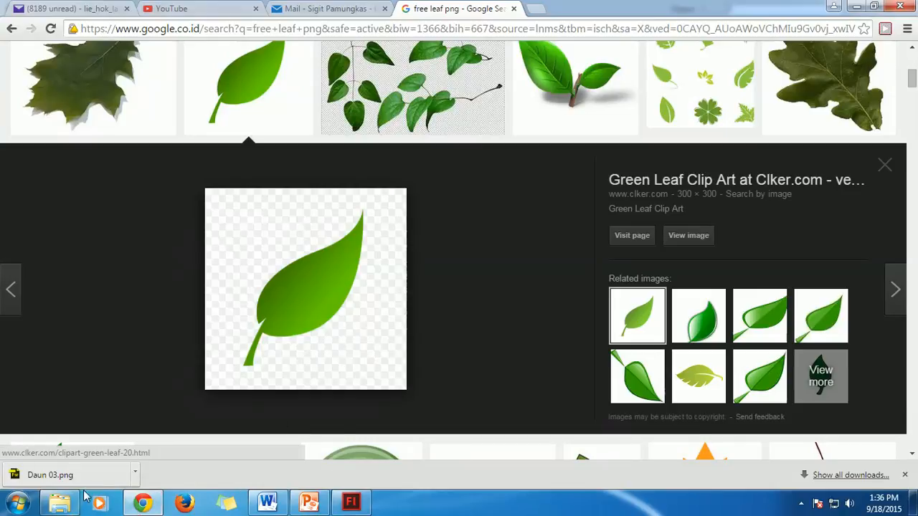
left_click(60, 502)
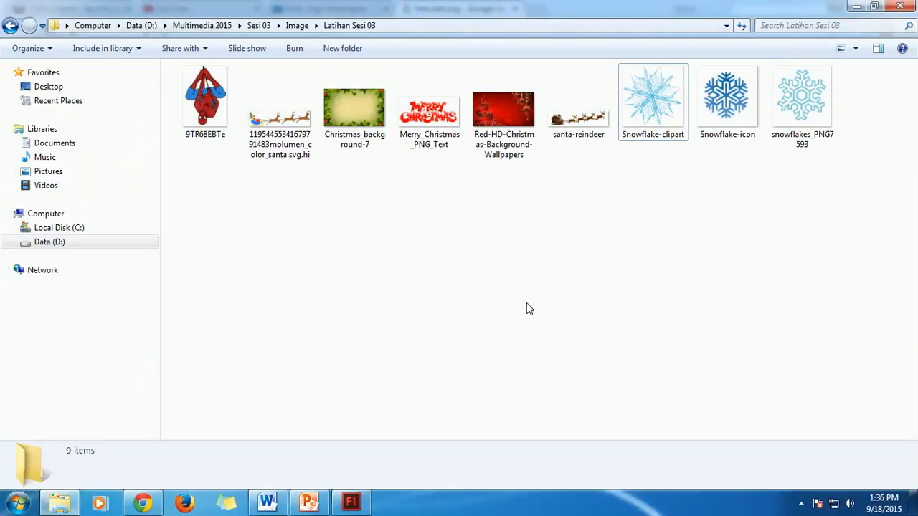
Step: Switch to Flash and start a new ActionScript 3.0 document with a size of 720 × 576 px
left_click(362, 503)
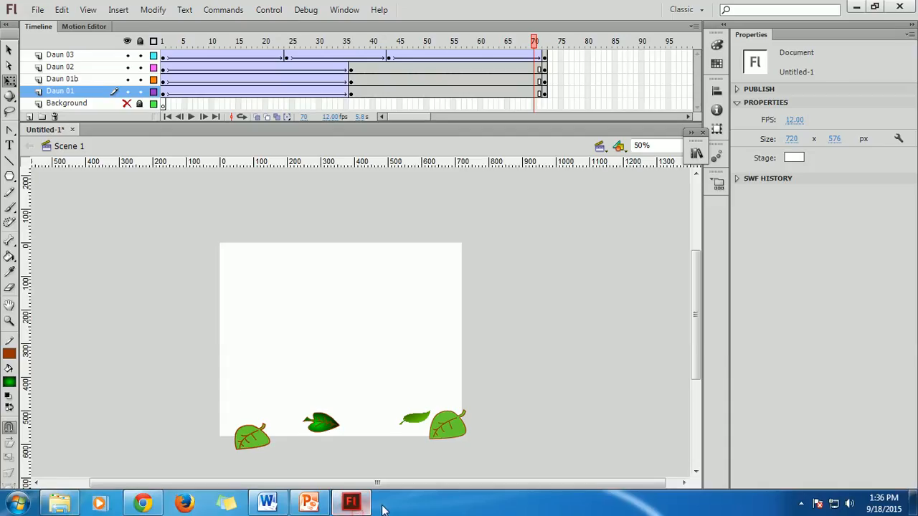
left_click(37, 10)
left_click(61, 26)
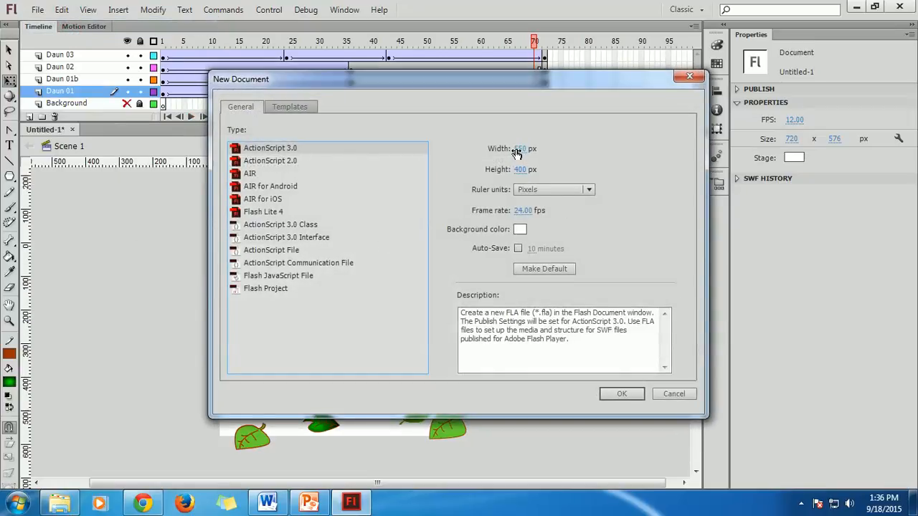
left_click(517, 149)
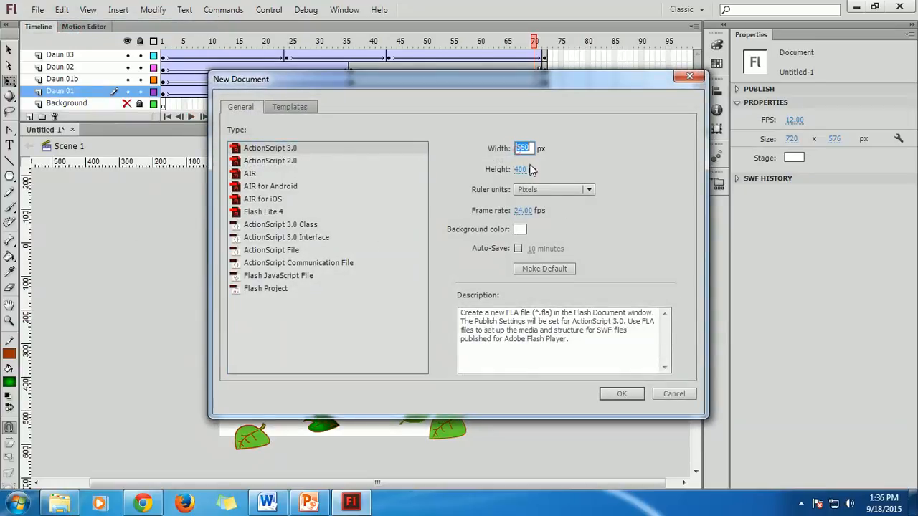
type("720")
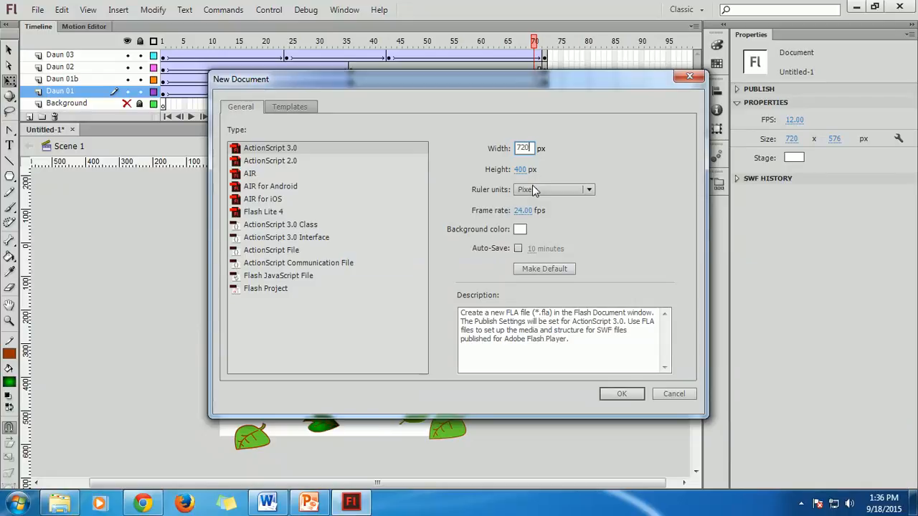
key("Tab")
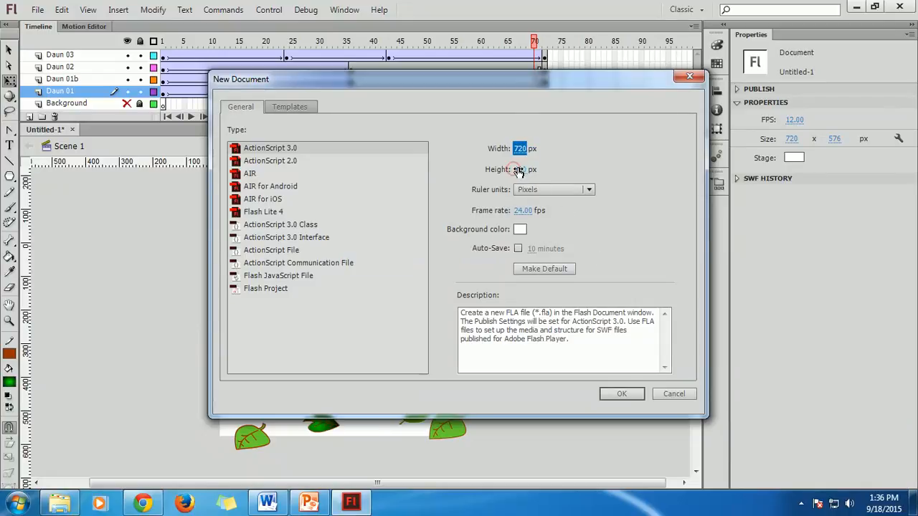
type("5")
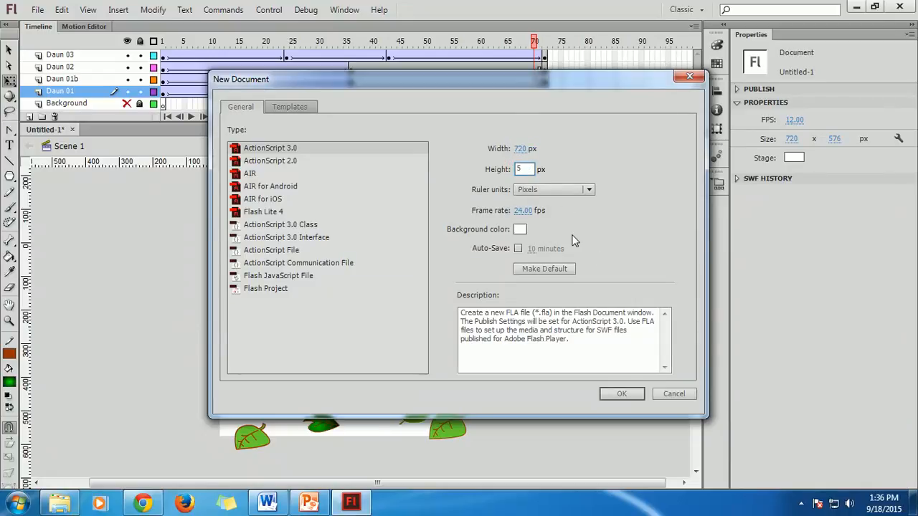
type("76")
Step: Set the new document's frame rate to 12 fps and create the document
left_click(522, 210)
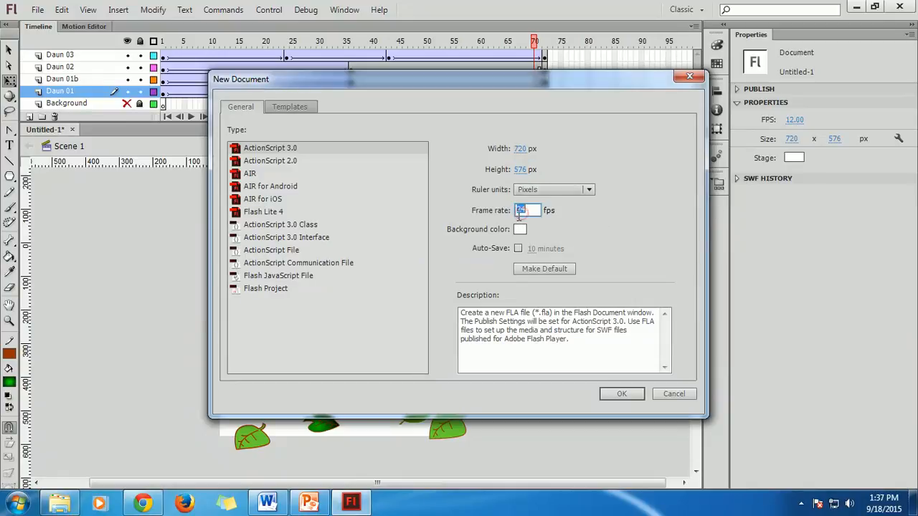
type("1")
left_click(621, 393)
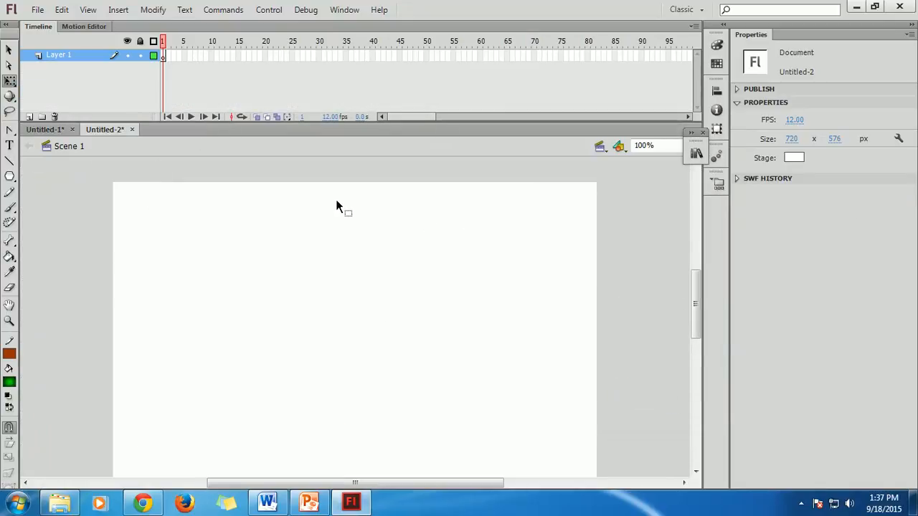
Step: Close the floating collapsed Library panel and set the stage magnification to 50%
scroll(336, 207, "down", 1)
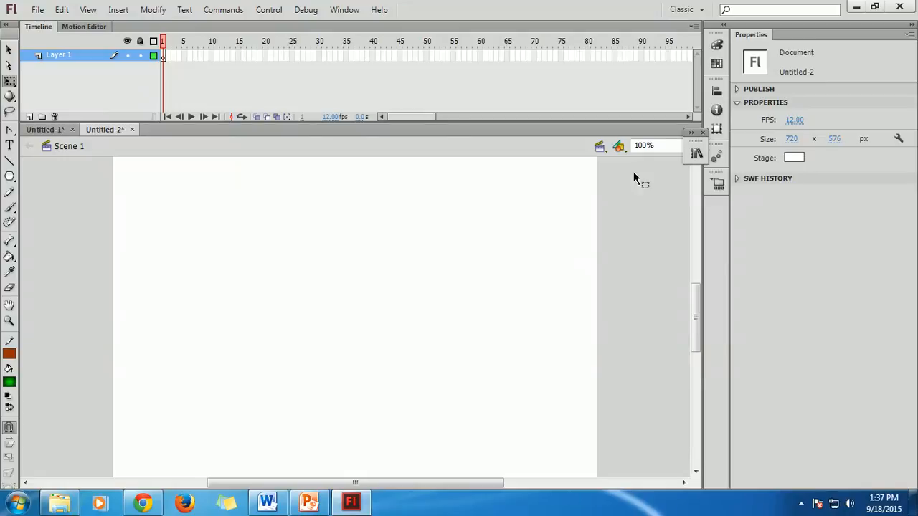
left_click(698, 132)
left_click(694, 146)
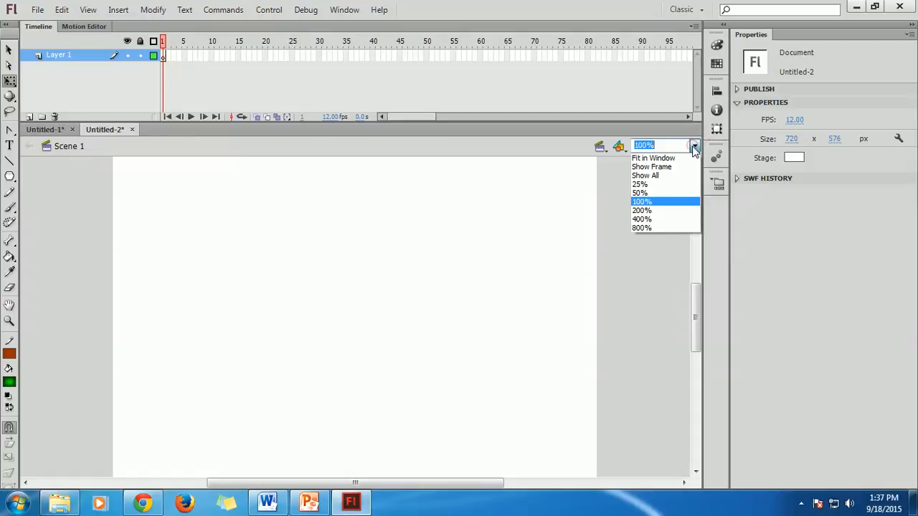
left_click(662, 191)
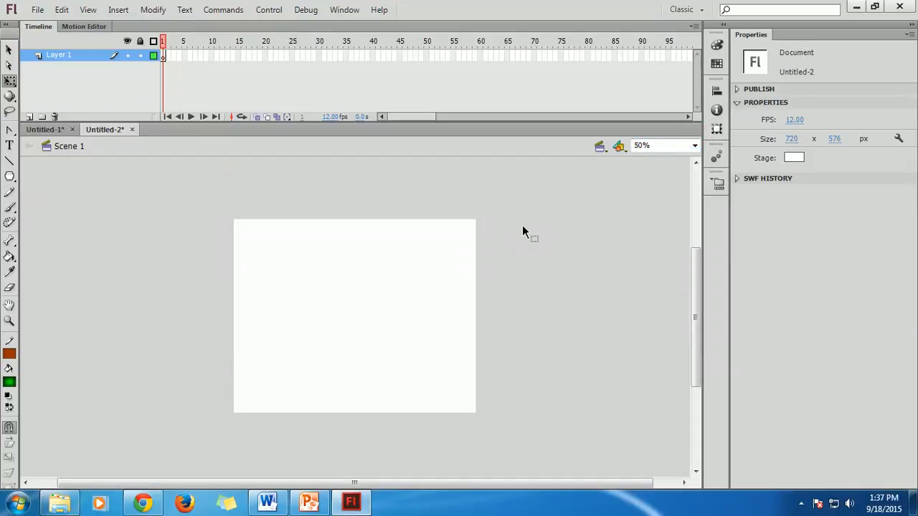
key("ctrl+1")
key("ctrl+minus")
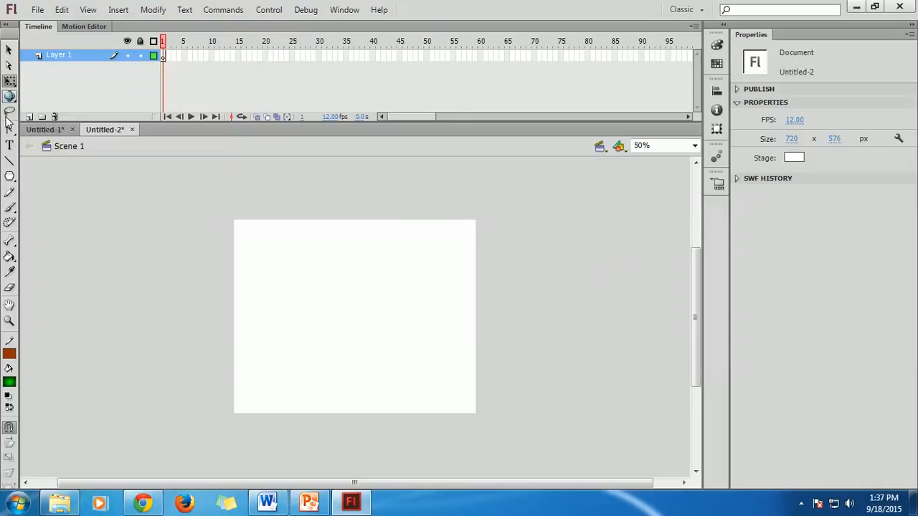
Step: Import all images from the Latihan Sesi 03 folder into the document's library
left_click(43, 13)
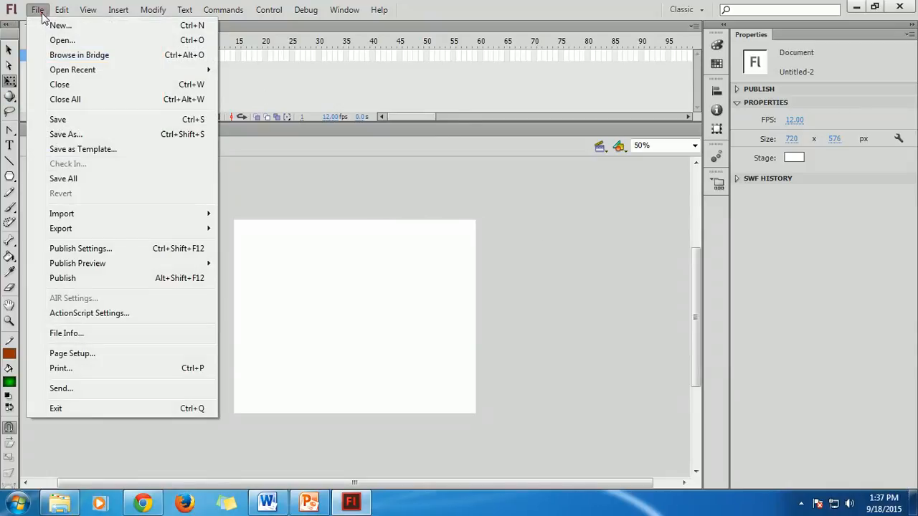
left_click(97, 215)
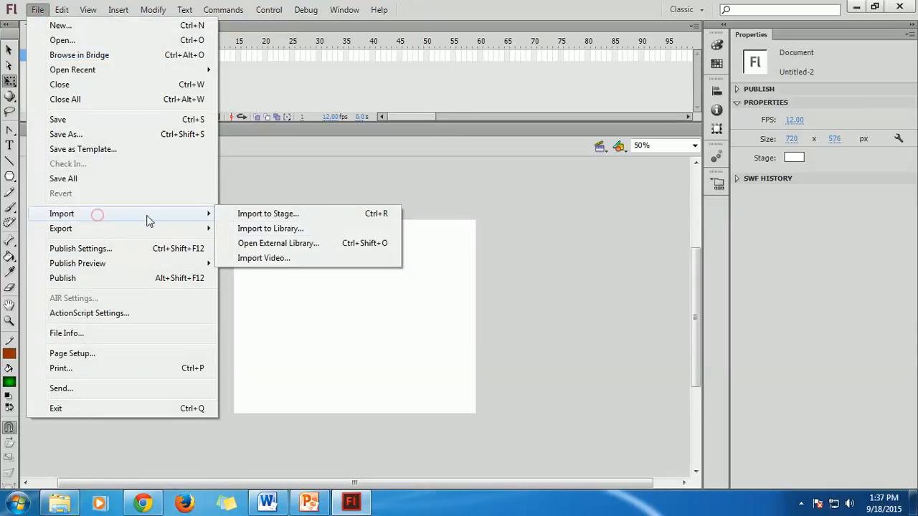
left_click(268, 229)
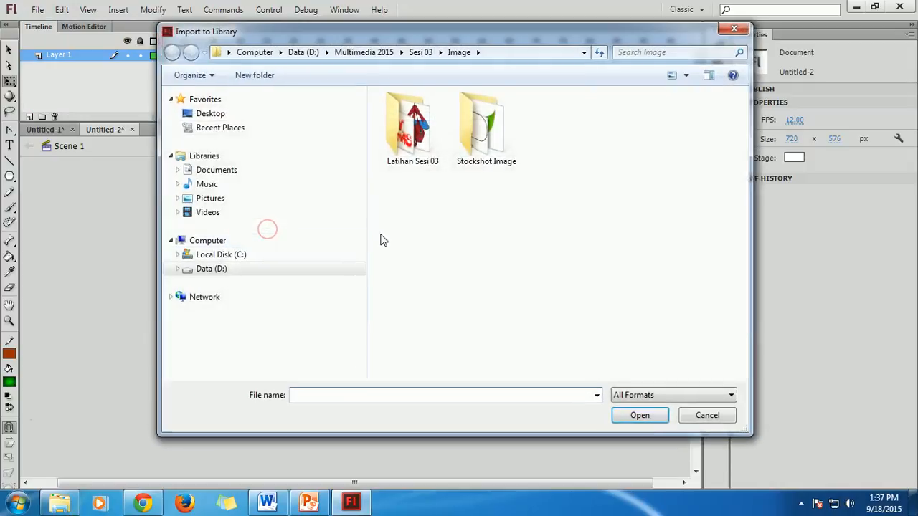
double_click(413, 127)
left_click(428, 136)
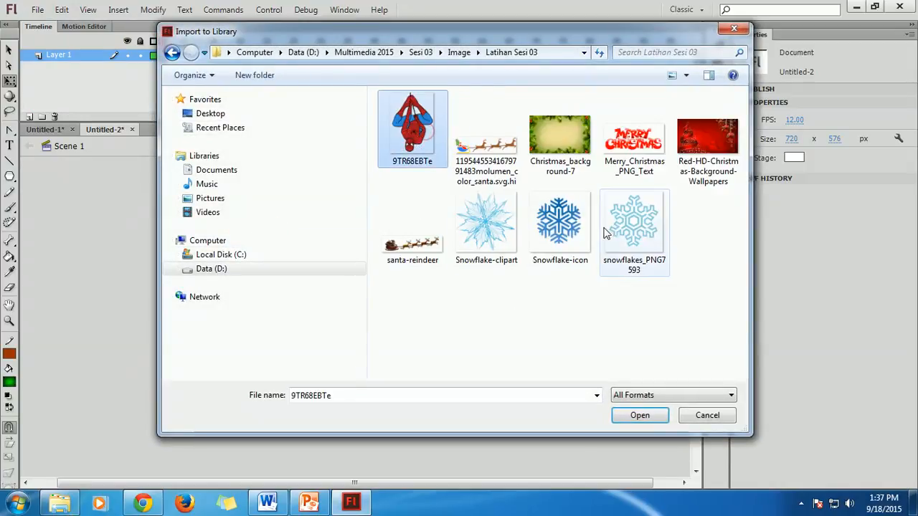
left_click(640, 238, "shift")
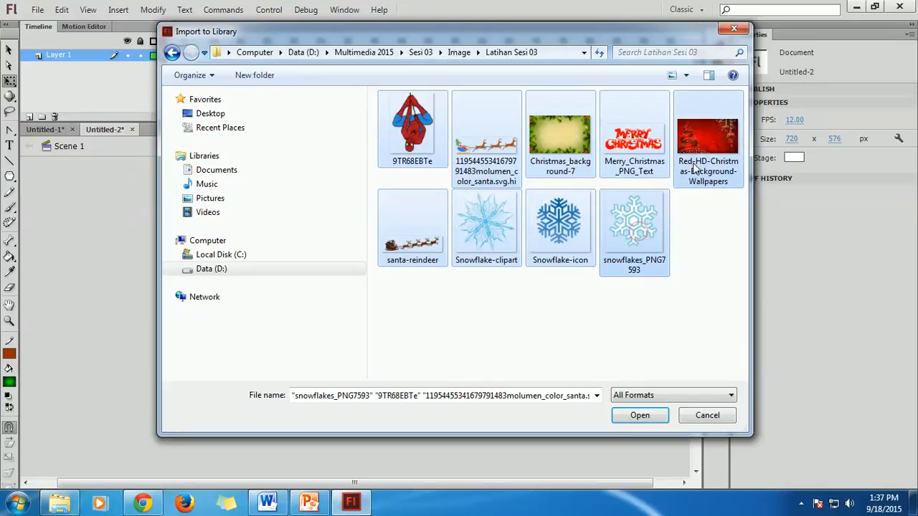
left_click(640, 416)
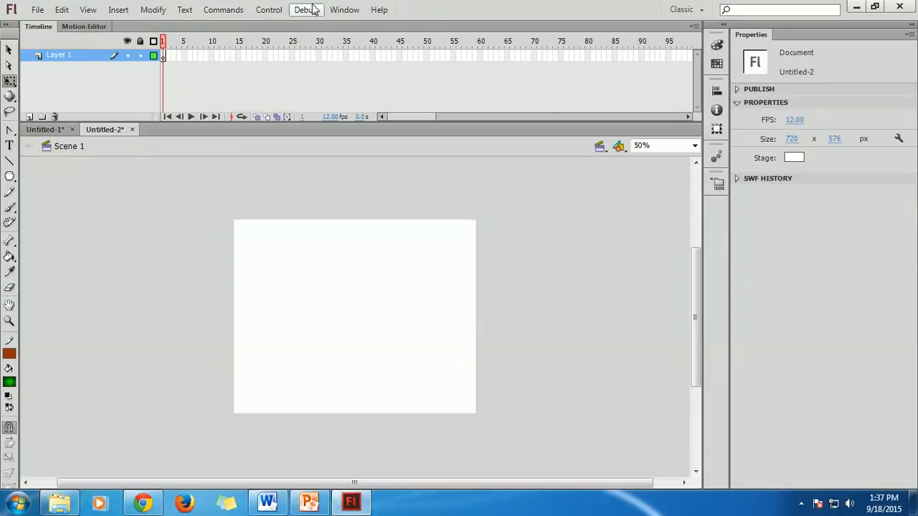
Step: Open the document's library and preview snowflakes_PNG7593.png and Snowflake-icon.png
left_click(344, 9)
left_click(412, 109)
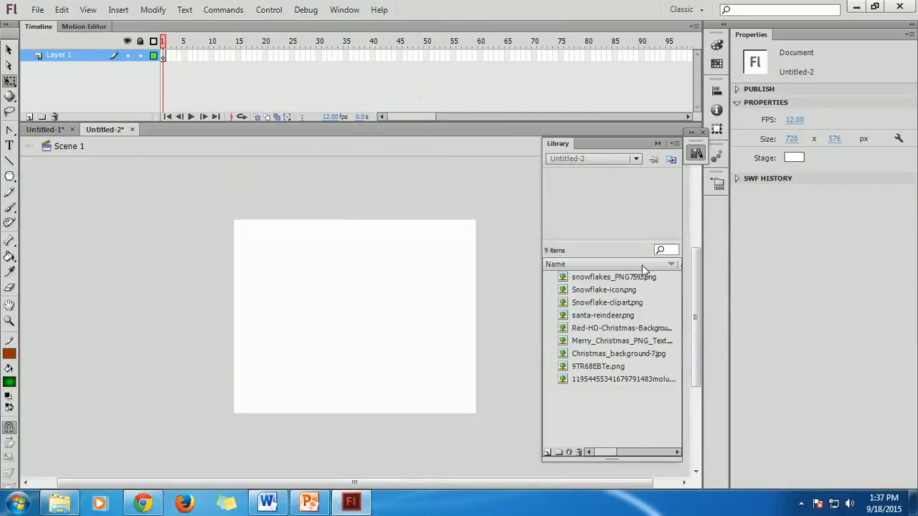
left_click(595, 279)
left_click(597, 292)
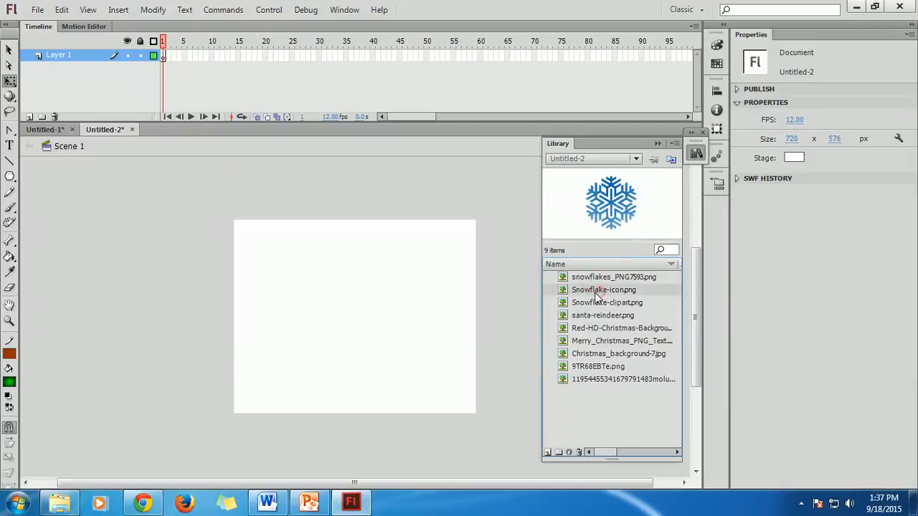
left_click(498, 219)
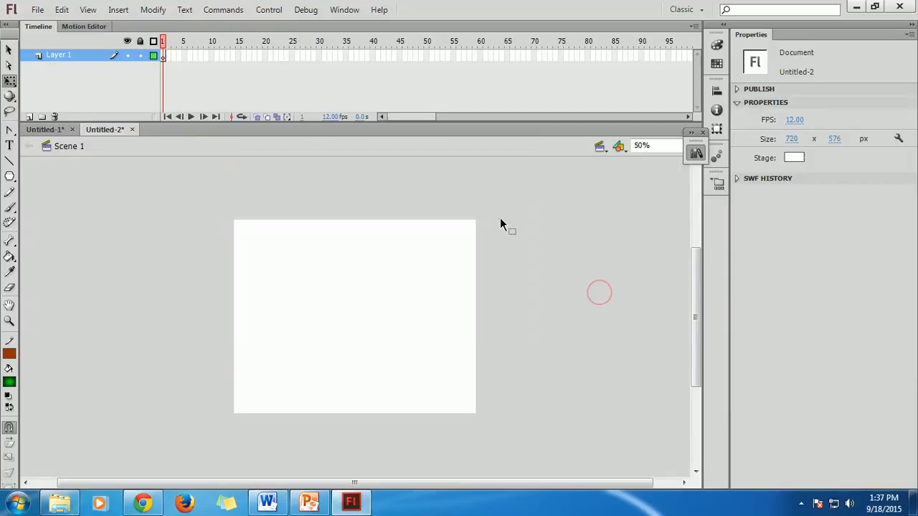
Step: Add a second layer to the timeline and rename Layer 1 as Background
left_click(29, 116)
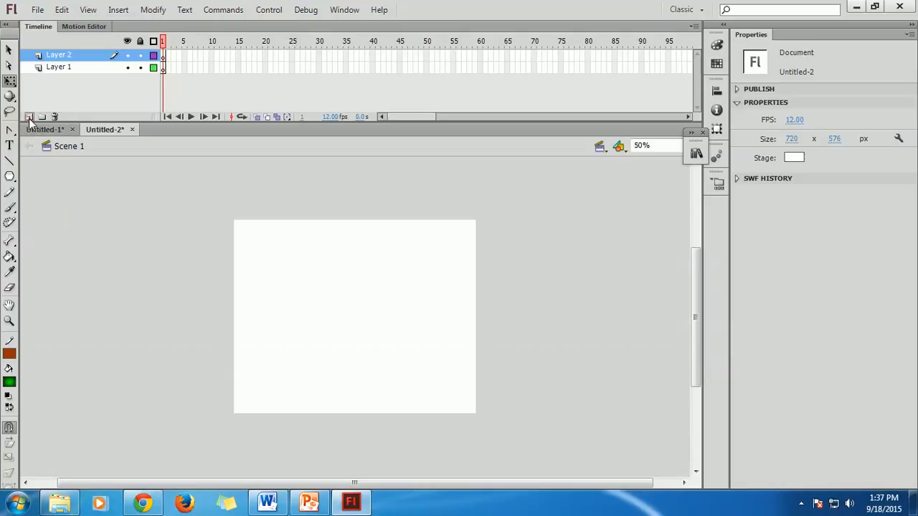
left_click(59, 69)
double_click(57, 68)
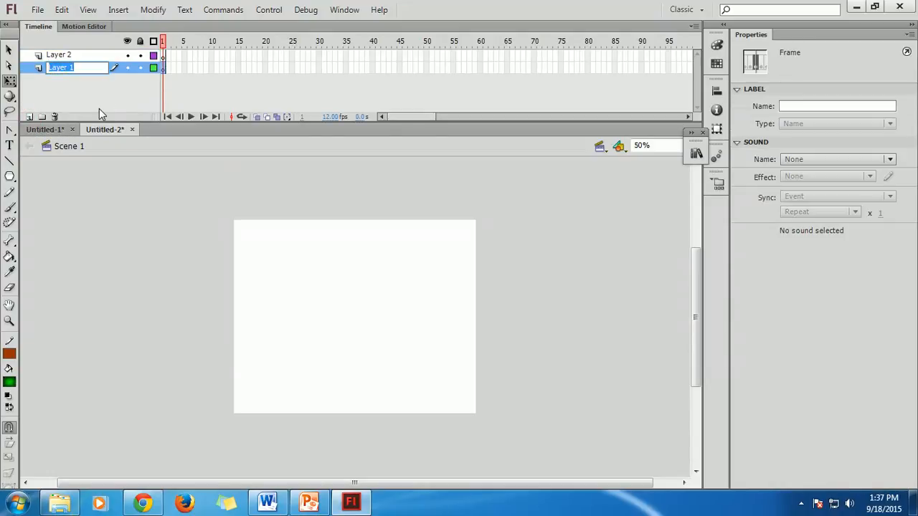
type("Background")
left_click(150, 228)
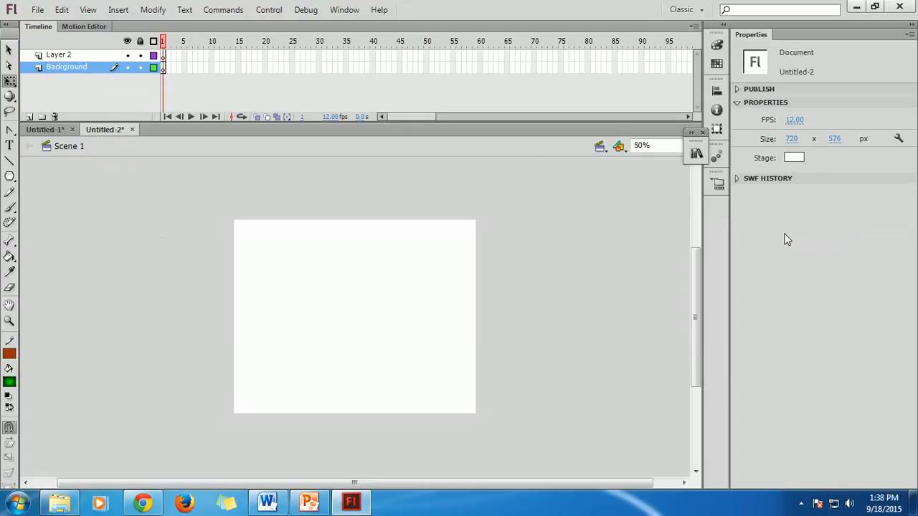
Step: Preview the imported library images and place Christmas_background-7.jpg on the stage in the Background layer
left_click(695, 153)
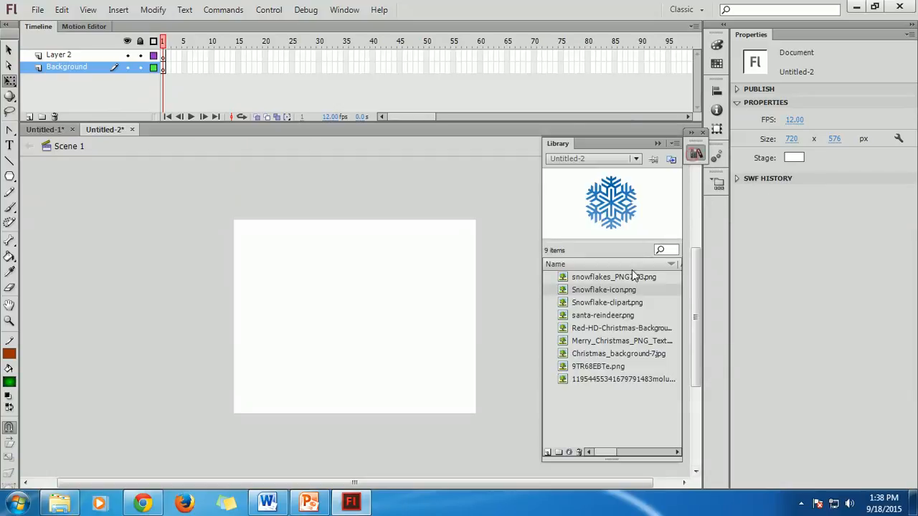
left_click(592, 278)
left_click(595, 302)
left_click(595, 316)
left_click(597, 328)
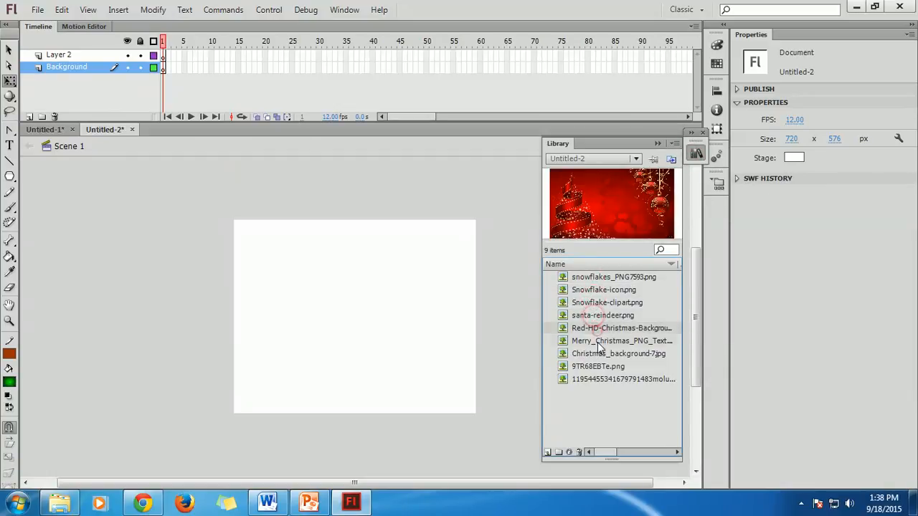
left_click(600, 340)
left_click(599, 367)
left_click(598, 379)
left_click(597, 353)
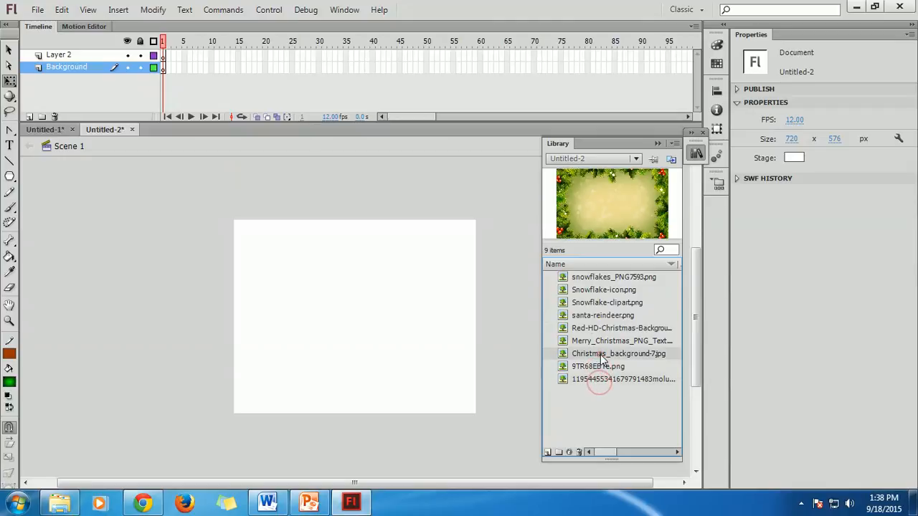
left_click_drag(617, 353, 346, 268)
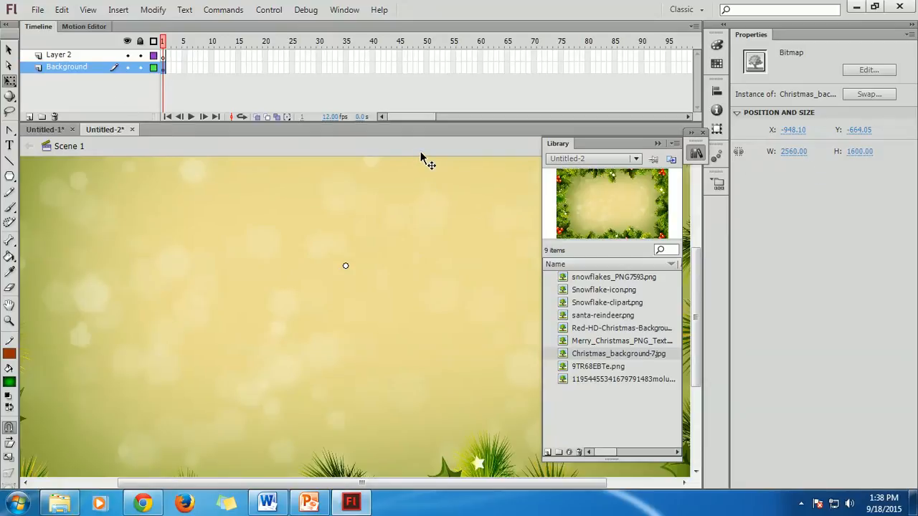
Step: Scale the background image down to about 1108 × 692 px and reposition it on the stage
key("ctrl+l")
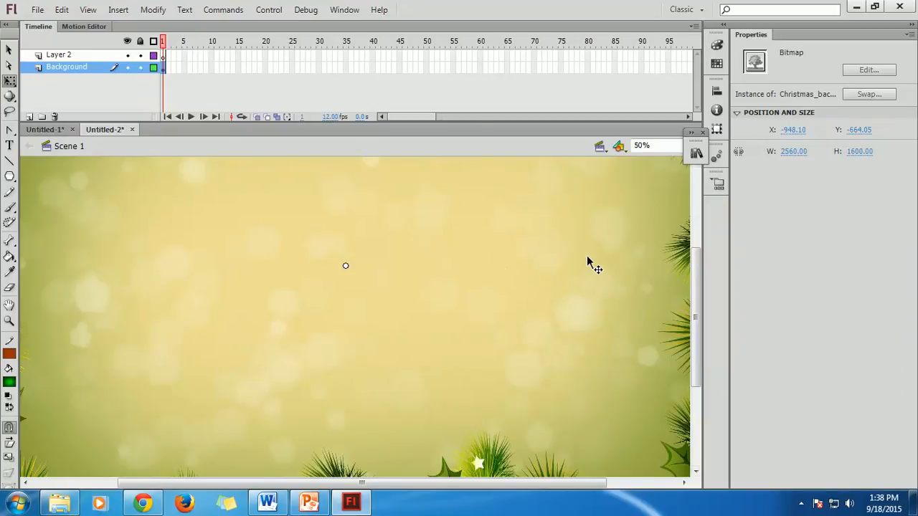
key("ctrl+minus")
key("ctrl+minus")
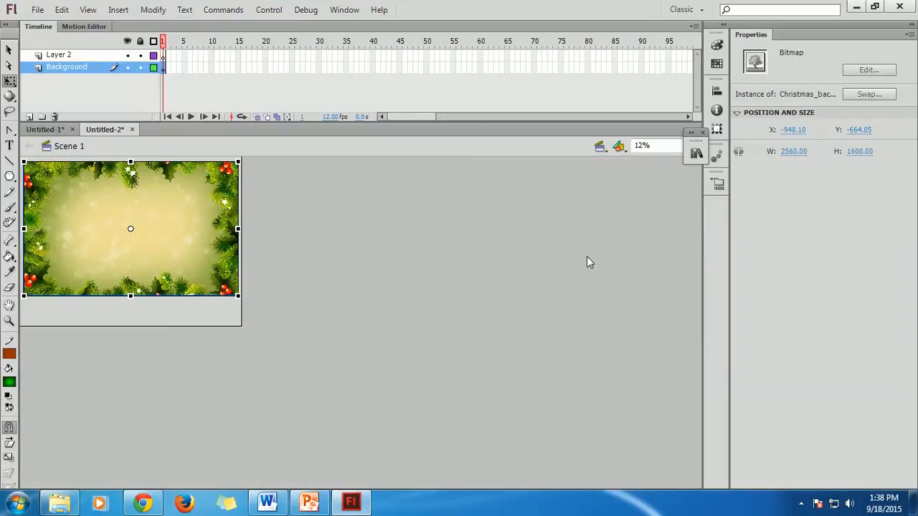
key("ctrl+minus")
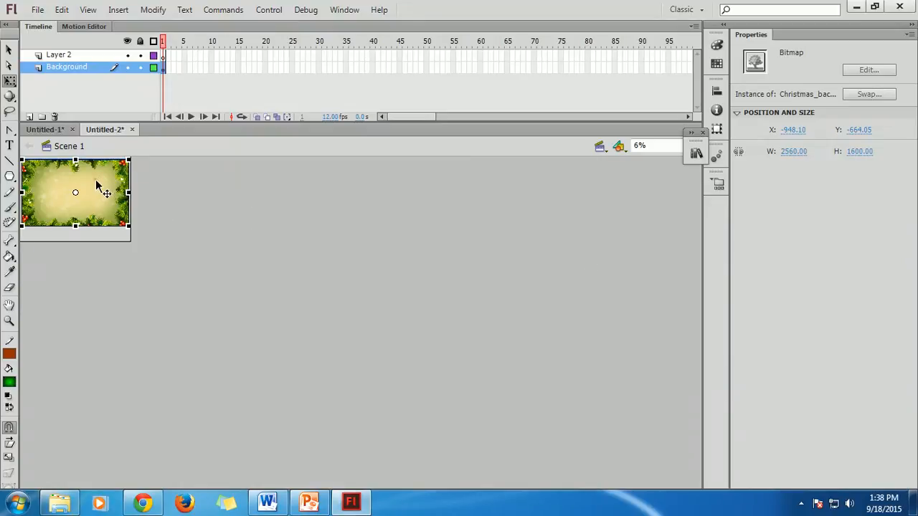
left_click_drag(97, 184, 69, 200)
left_click(111, 216)
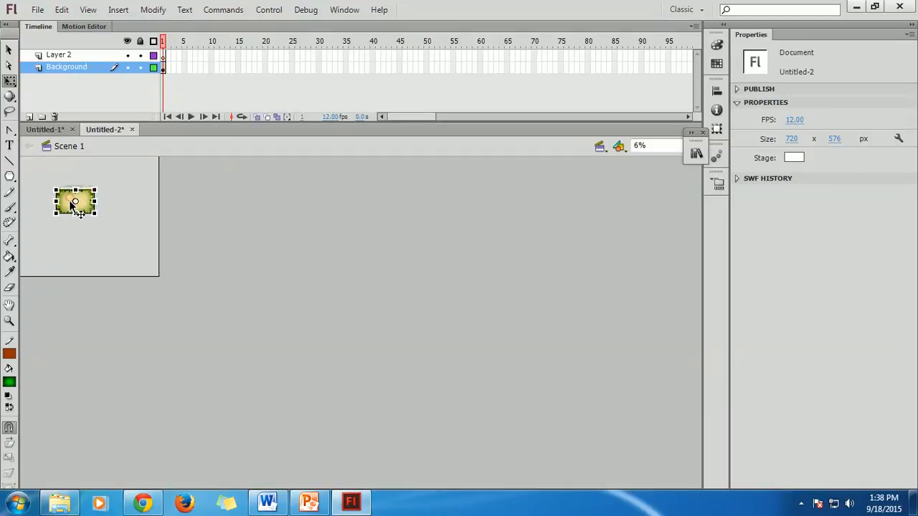
left_click(111, 213)
left_click(85, 191)
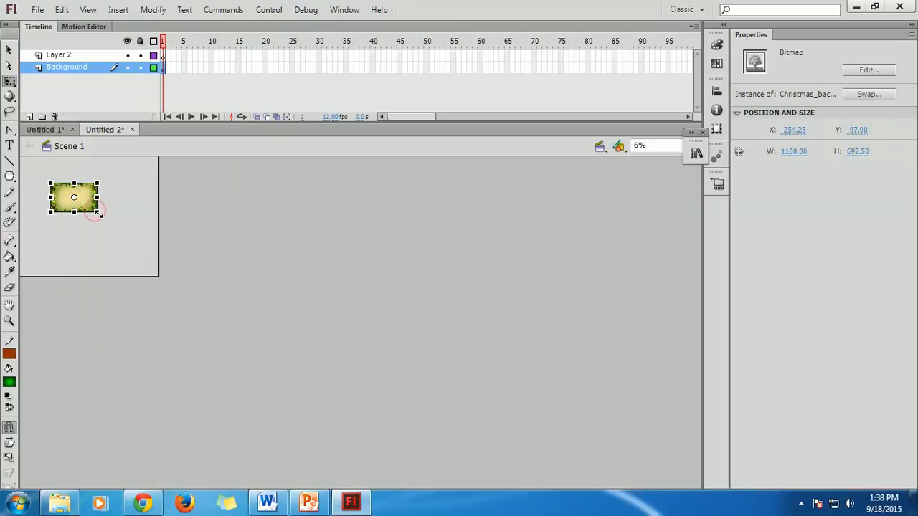
left_click(111, 213)
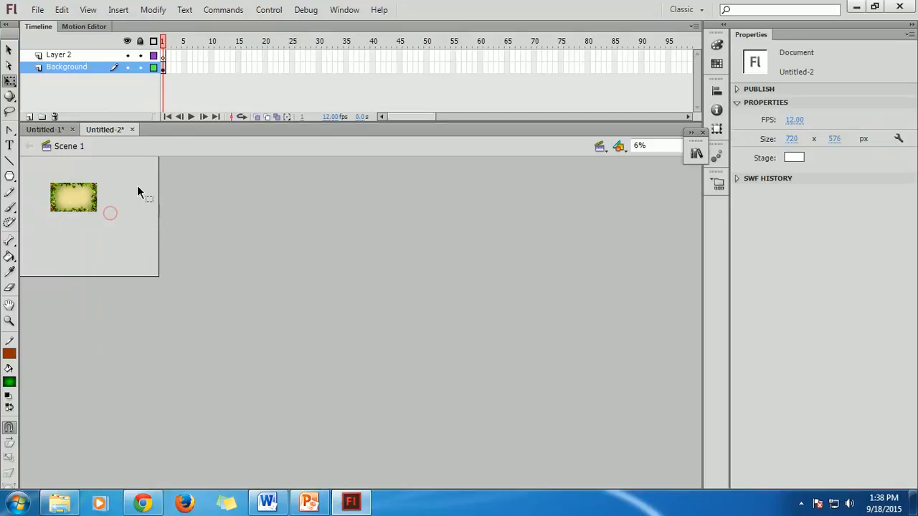
left_click(107, 101)
key("ctrl+=")
key("ctrl+=")
key("ctrl+=")
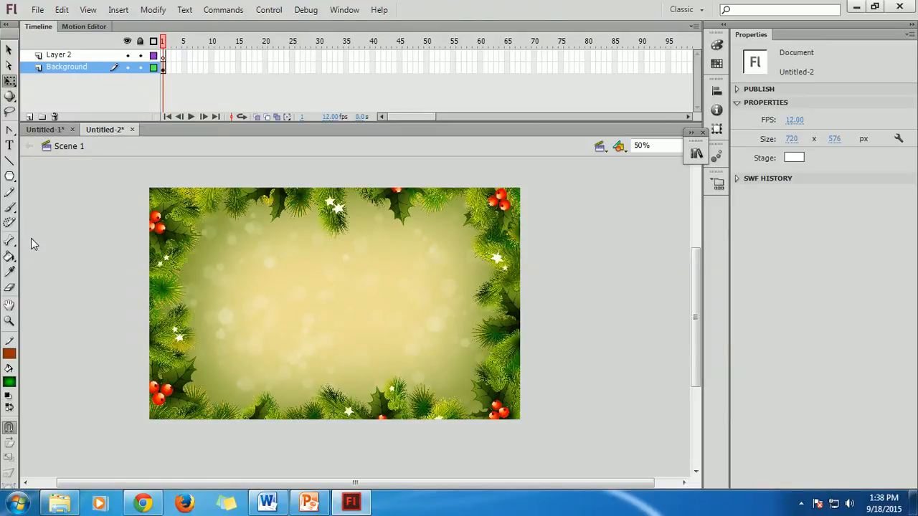
Step: Preview the published document in Flash format, check how the background fills the frame, and close the preview
left_click(38, 13)
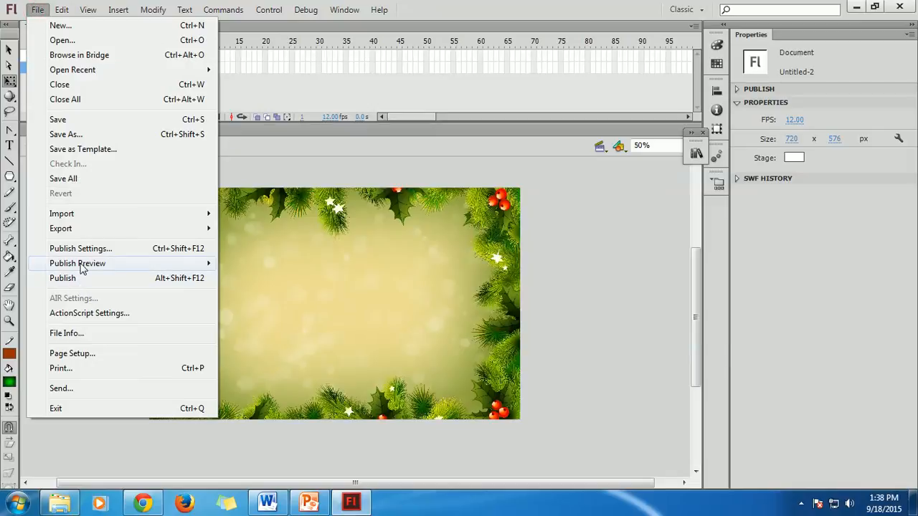
mouse_move(81, 267)
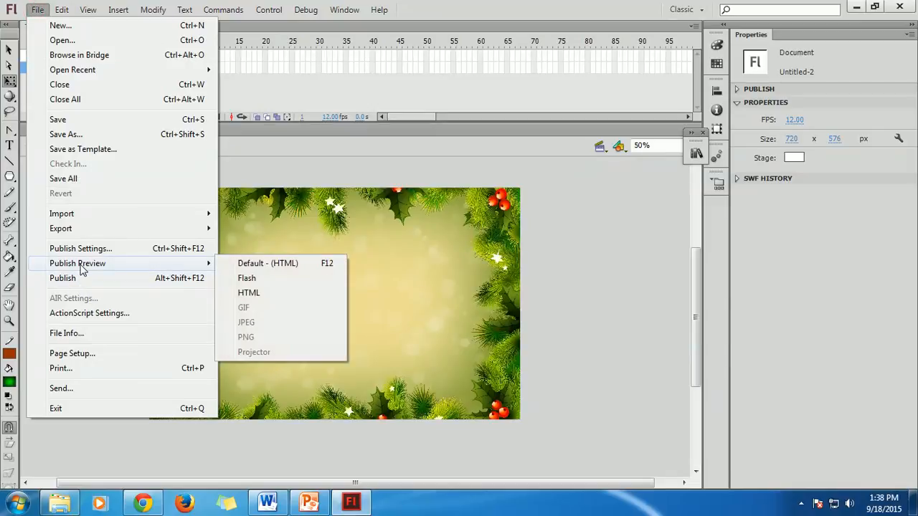
left_click(279, 281)
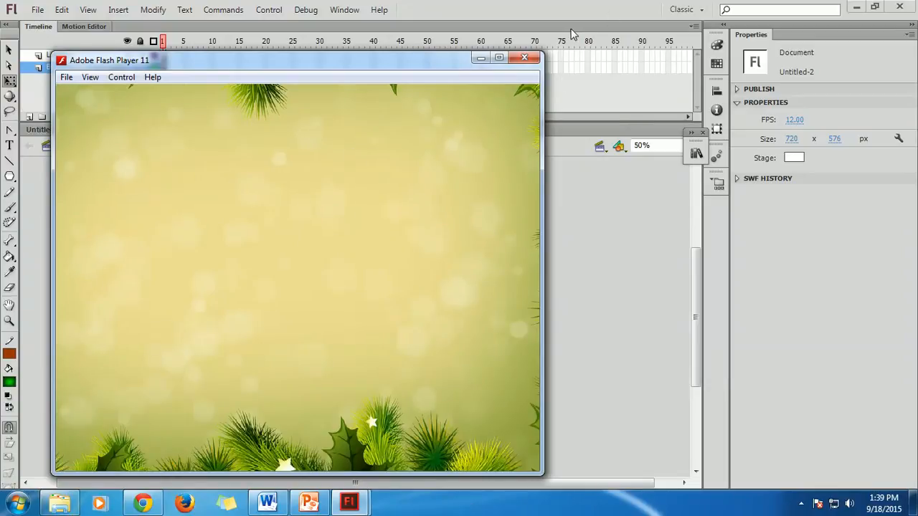
left_click(524, 61)
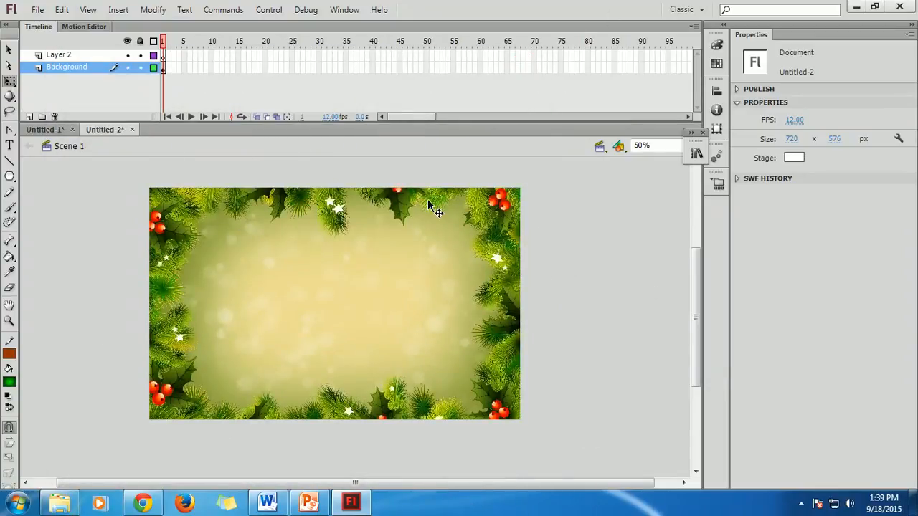
Step: Lock the Background layer and rename Layer 2 as Snowflake
left_click(141, 68)
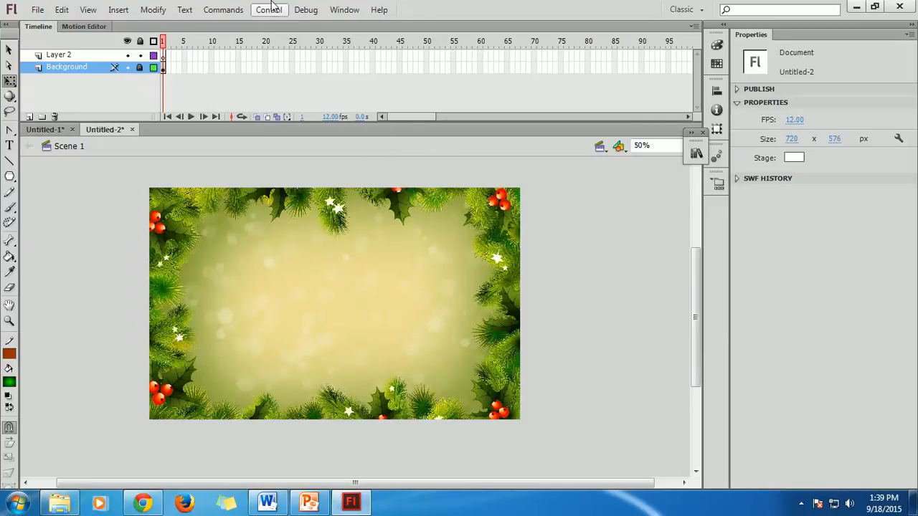
double_click(60, 58)
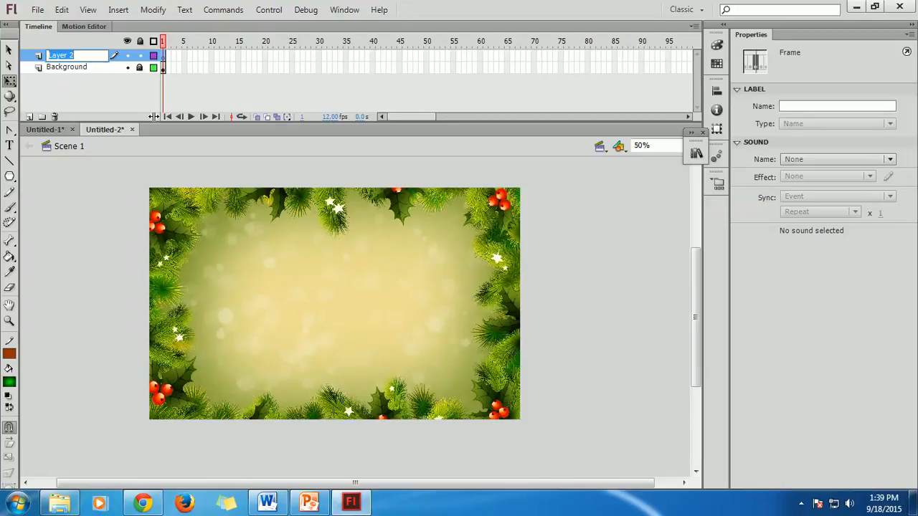
type("Snowflake")
left_click(82, 98)
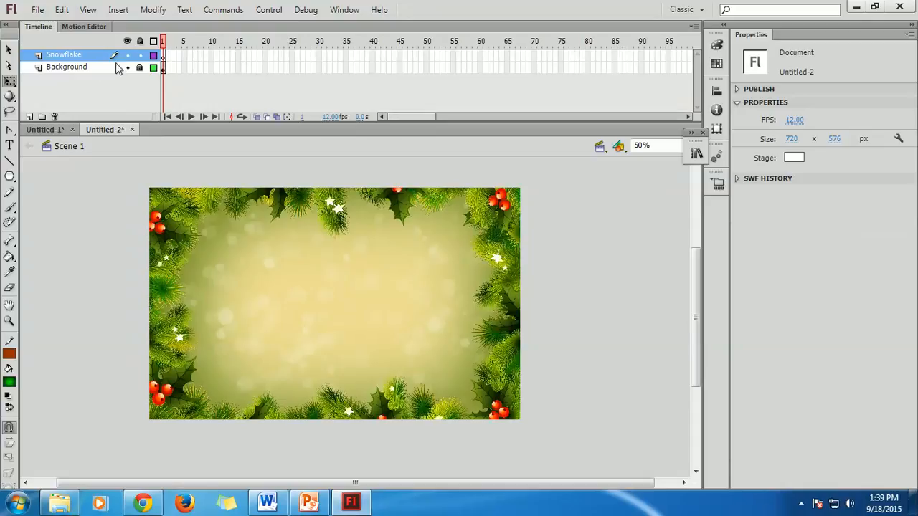
Step: Place Snowflake-icon.png from the library near the background's upper-left corner in the Snowflake layer
left_click(695, 153)
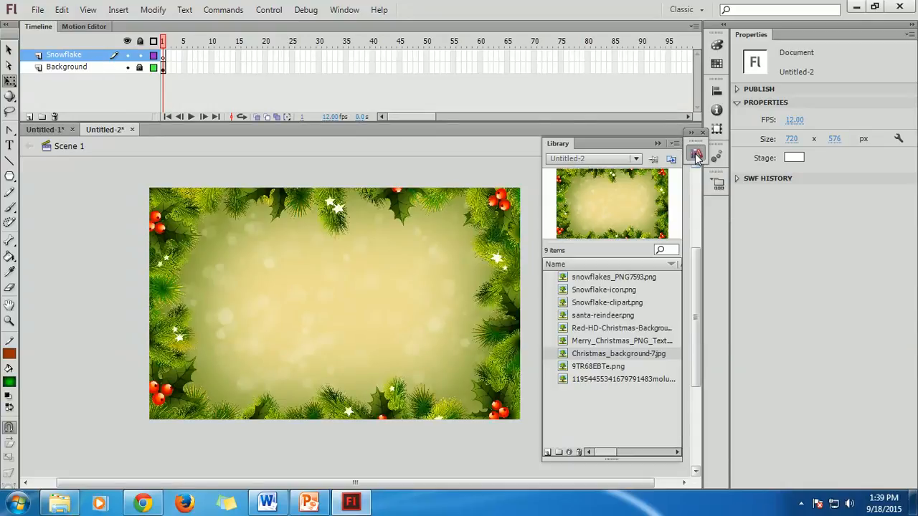
left_click(583, 291)
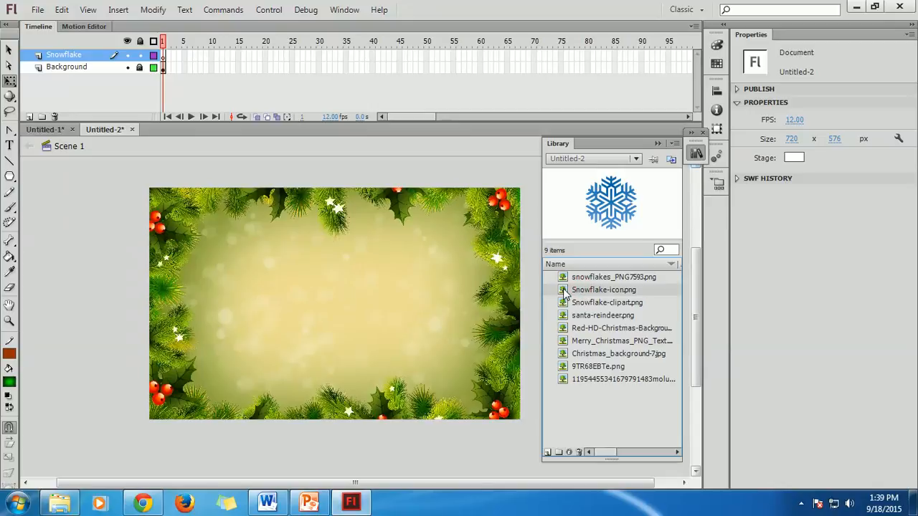
left_click_drag(564, 294, 217, 255)
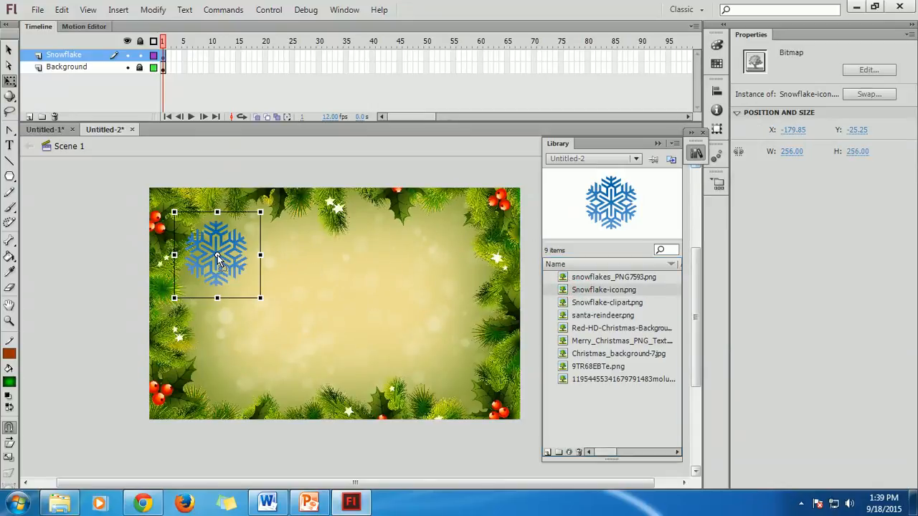
Step: Place snowflakes_PNG7593.png near the background's upper-right corner and shrink it to about 164 × 171 px
left_click(577, 278)
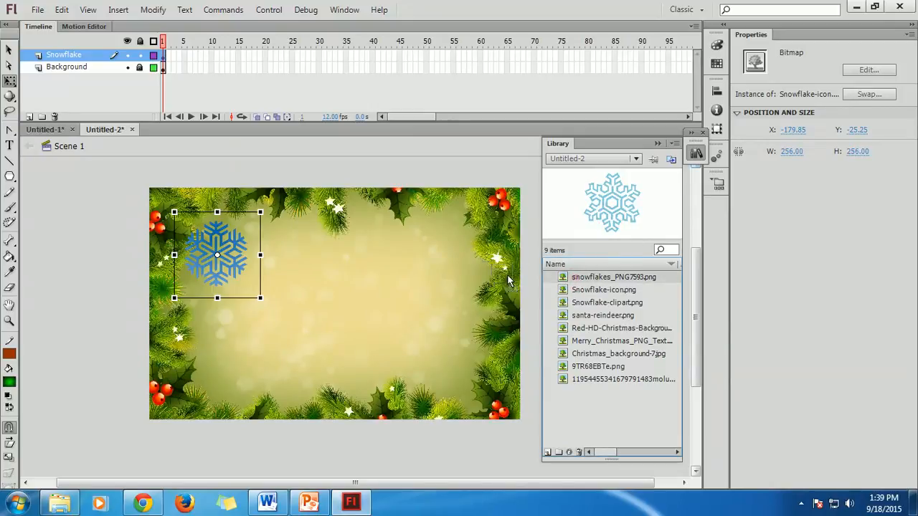
left_click_drag(577, 277, 403, 255)
scroll(412, 262, "up", 3)
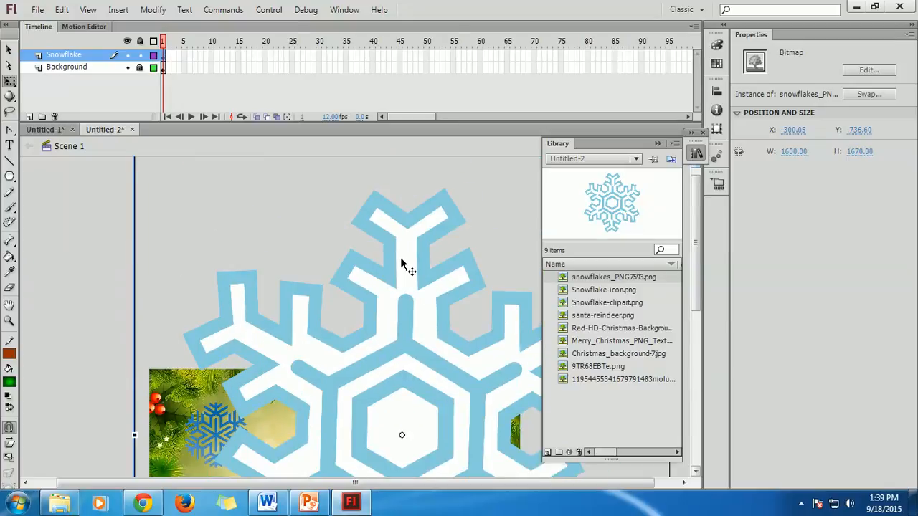
scroll(403, 265, "up", 1)
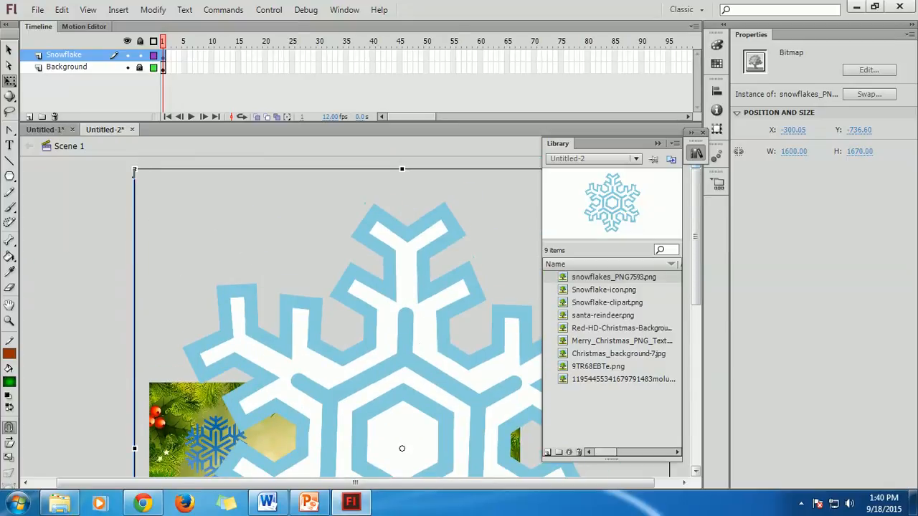
left_click_drag(135, 173, 372, 375)
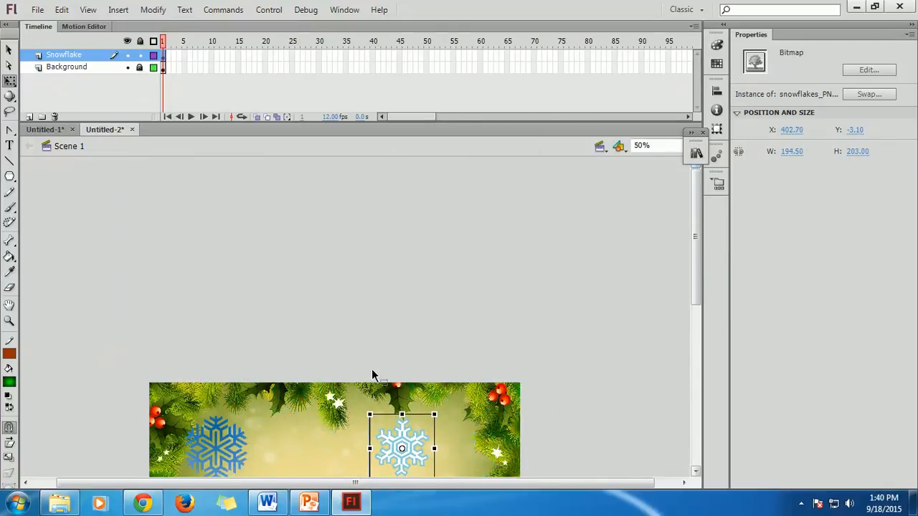
left_click_drag(403, 432, 442, 423)
left_click(516, 327)
scroll(529, 312, "down", 5)
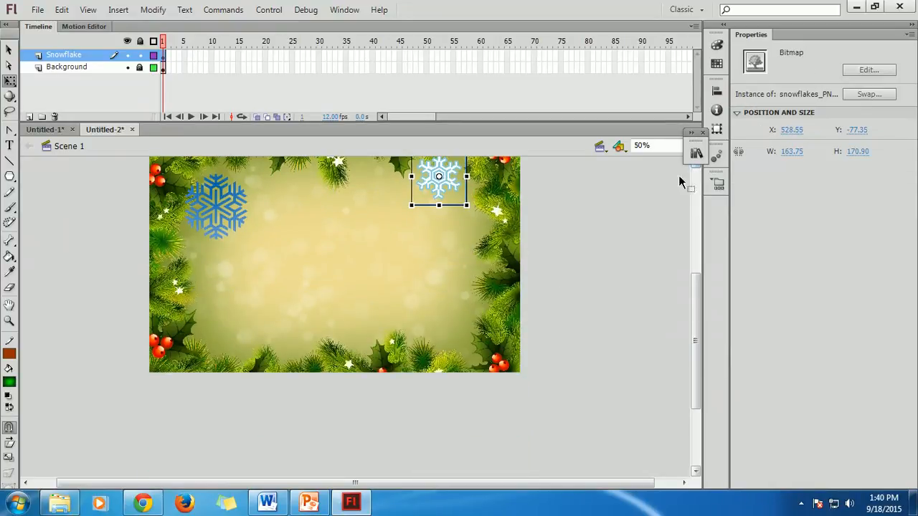
Step: Place Snowflake-clipart.png on the stage, shrink it to about 148 × 149 px, and move it to the background's upper edge
left_click(696, 153)
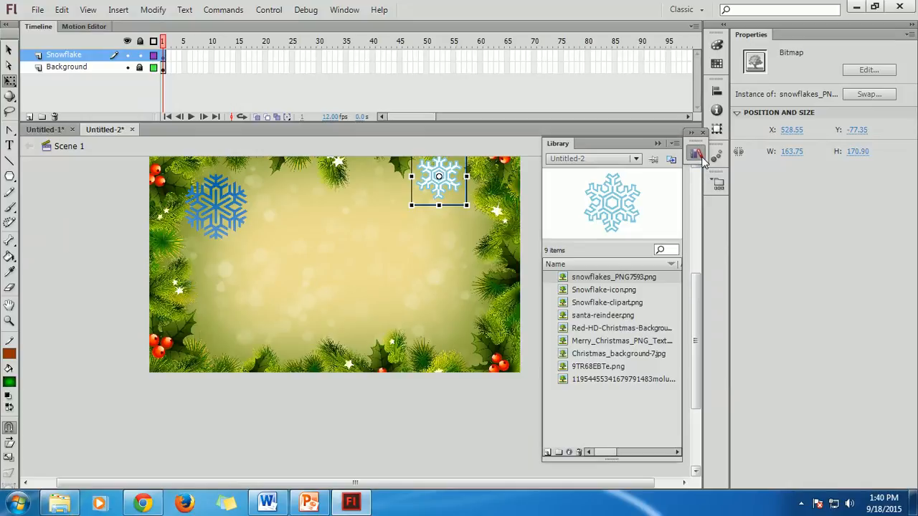
left_click(622, 304)
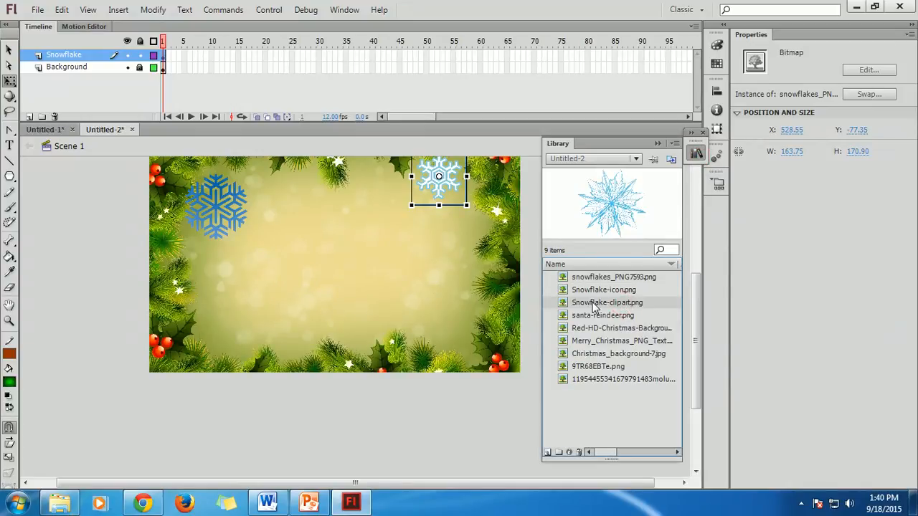
left_click_drag(594, 307, 367, 288)
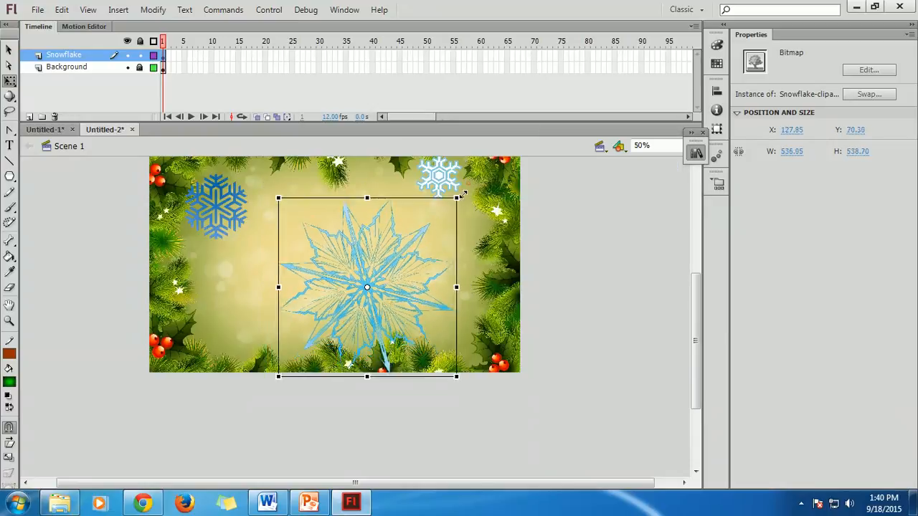
left_click_drag(462, 193, 414, 260)
left_click(586, 266)
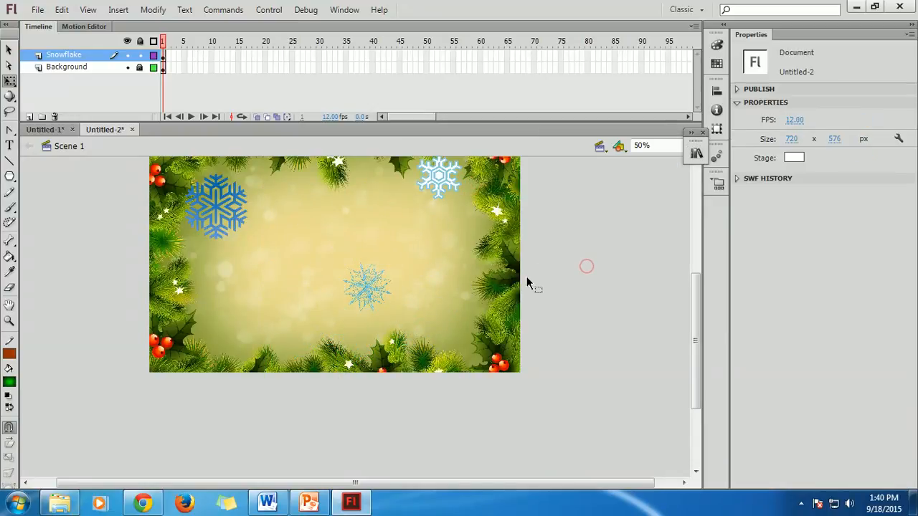
scroll(567, 278, "up", 3)
left_click(382, 405)
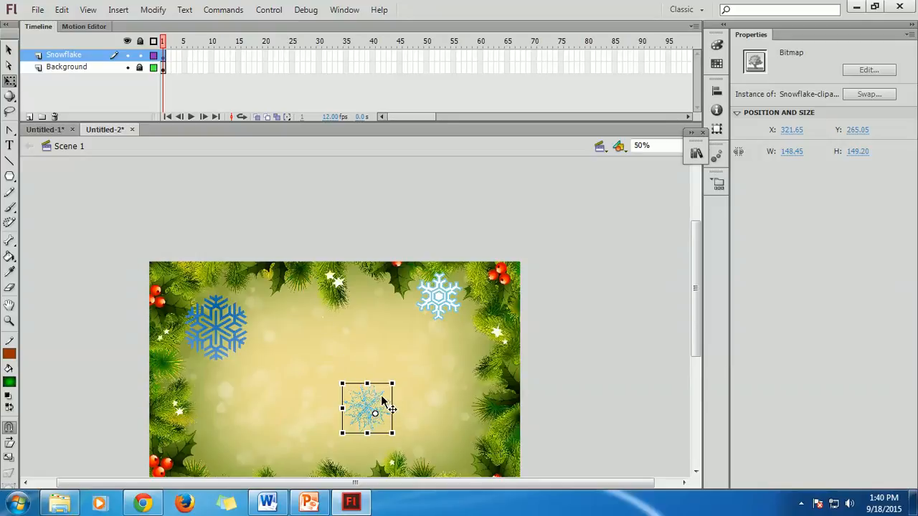
left_click_drag(382, 405, 314, 263)
left_click(497, 350)
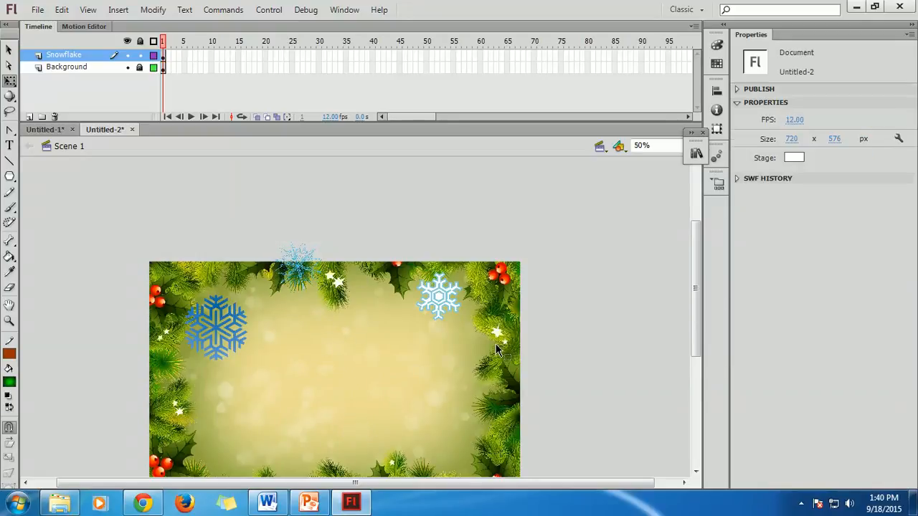
Step: Duplicate the white upper-right snowflake, shrink the copy to about 125 × 131 px, and place it at the background's left edge
left_click(449, 296)
key("ctrl+c")
key("ctrl+v")
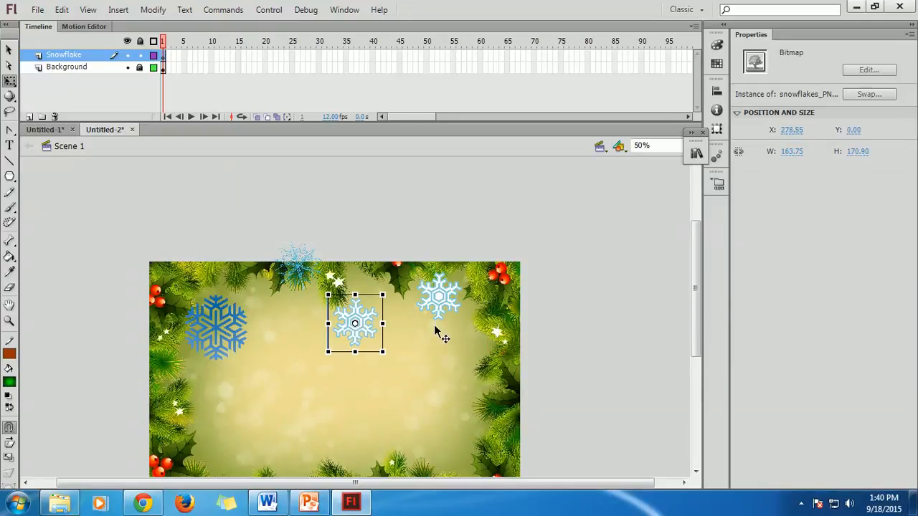
left_click_drag(354, 324, 223, 422)
left_click_drag(250, 393, 173, 393)
left_click(268, 408)
left_click(233, 342)
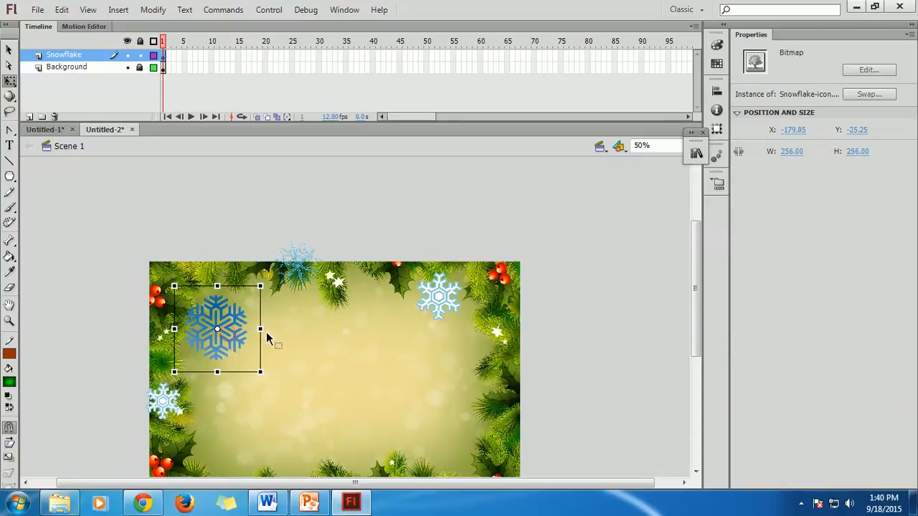
left_click(194, 403)
Step: Duplicate the left-edge white snowflake, shrink the copy to about 77 × 80 px, and place it near the background's centre
left_click(177, 410)
key("ctrl+c")
key("ctrl+v")
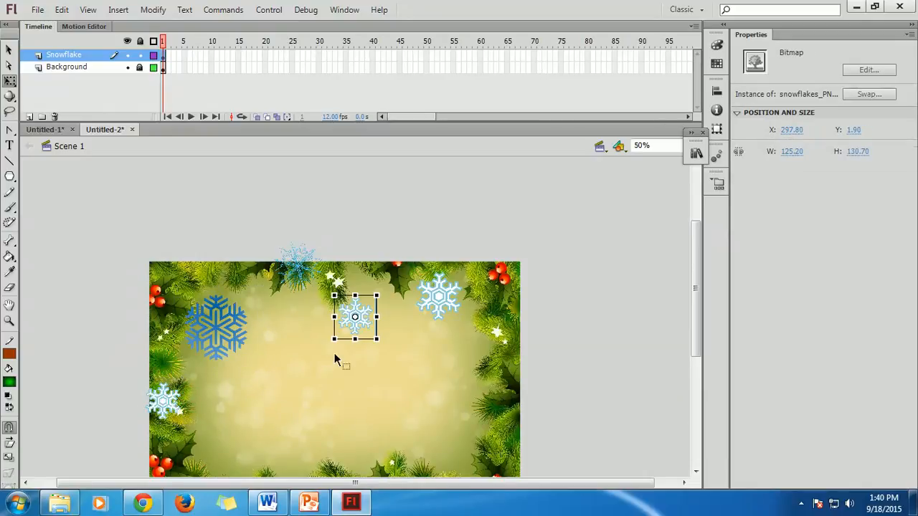
left_click_drag(355, 323, 204, 274)
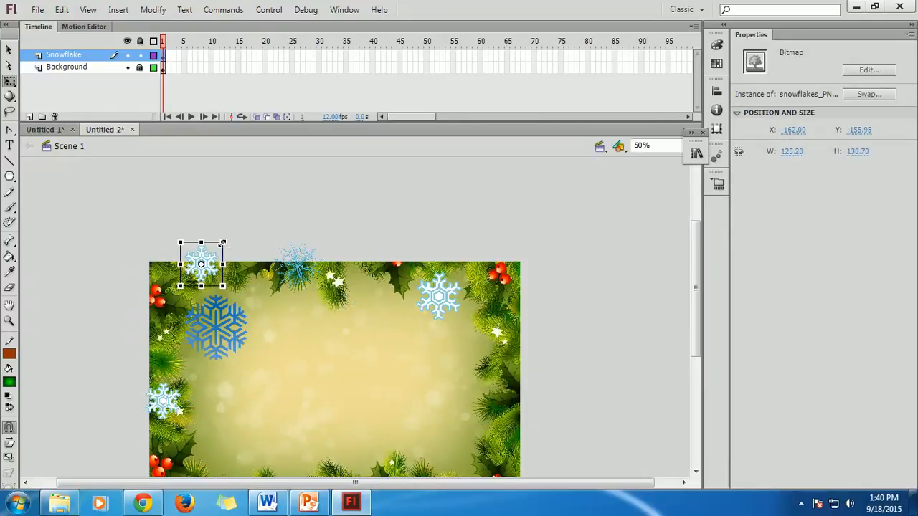
left_click_drag(223, 244, 349, 385)
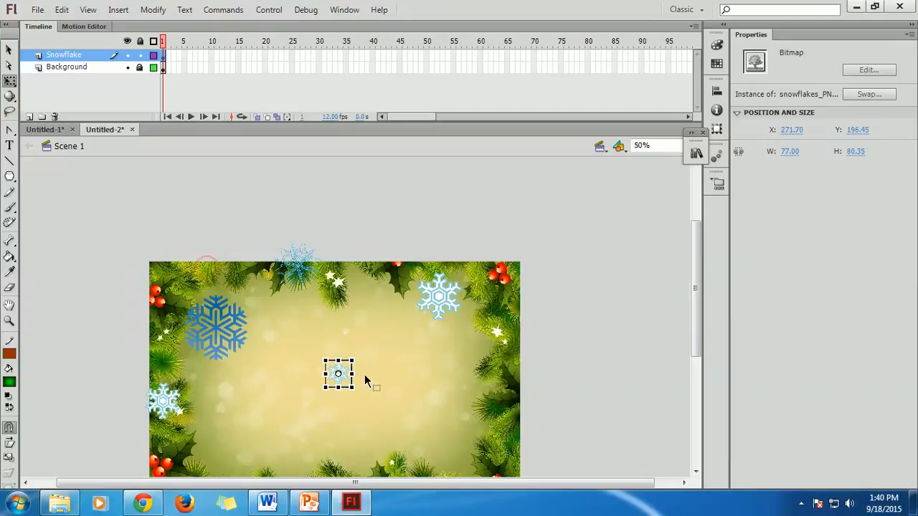
Step: Duplicate the small central snowflake and place the copy toward the background's right side, at about X 597, Y 266
key("ctrl+c")
key("ctrl+v")
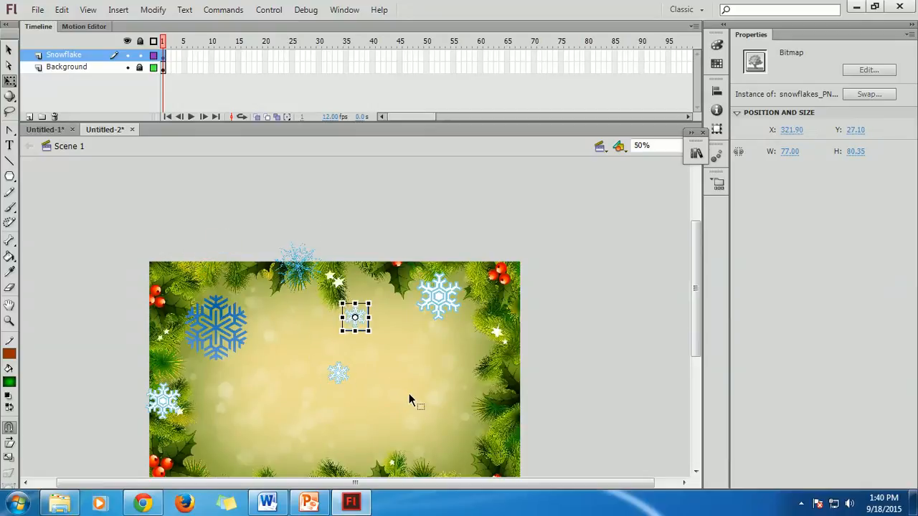
scroll(409, 400, "down", 3)
left_click_drag(355, 201, 446, 280)
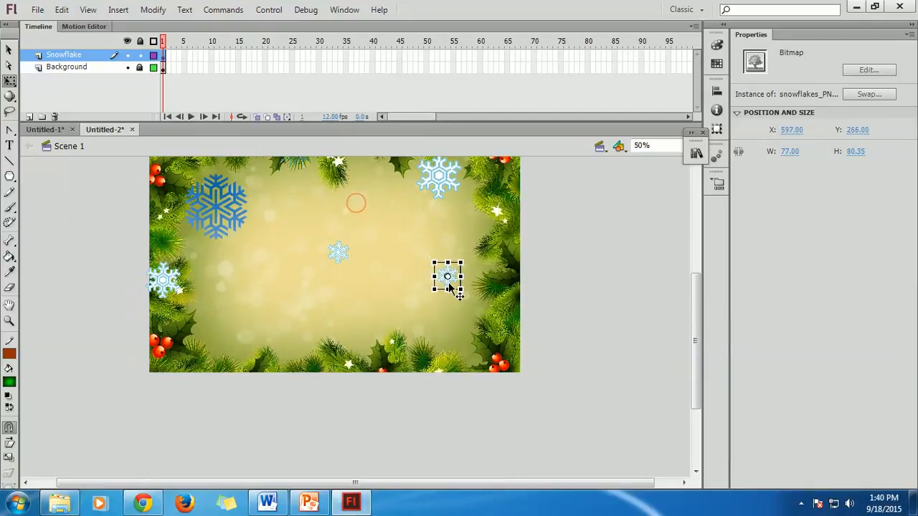
Step: Duplicate the white upper-right snowflake and place the copy above the background's left part, at about X -135, Y -367
left_click(569, 281)
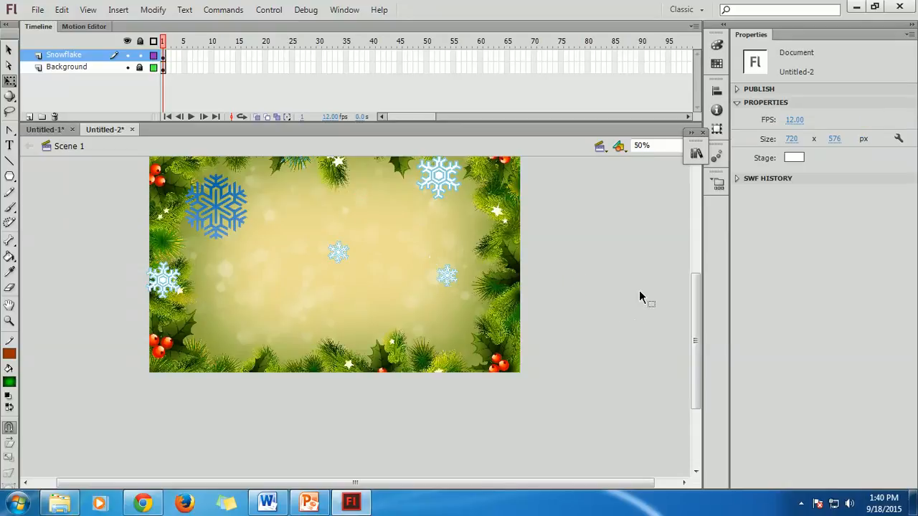
scroll(641, 299, "up", 1)
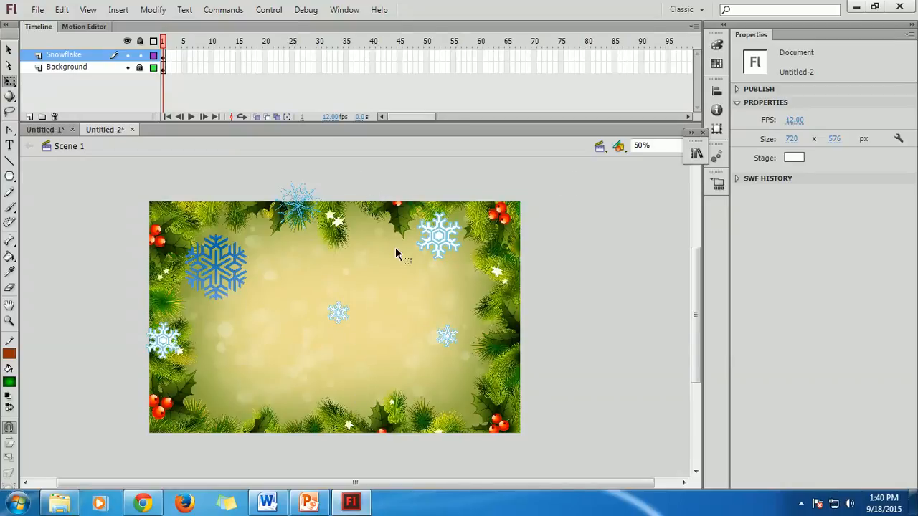
scroll(405, 269, "up", 2)
left_click(440, 300)
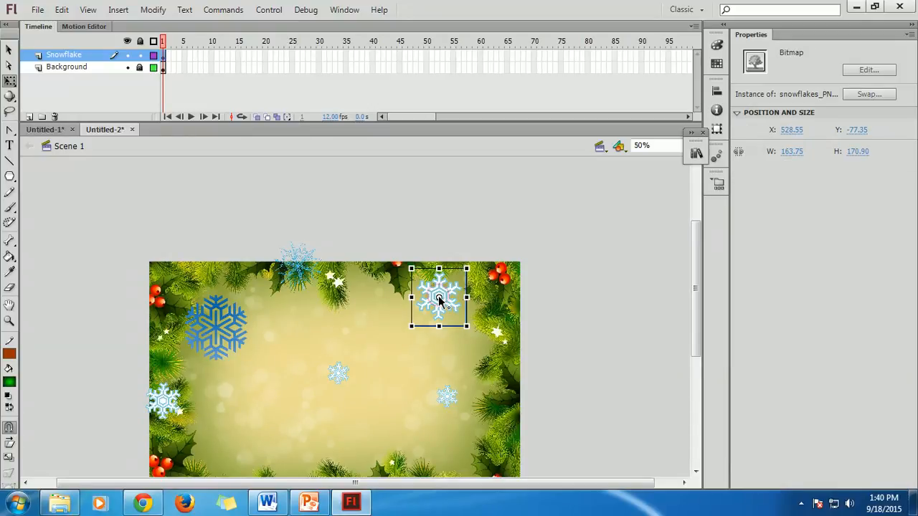
key("ctrl+c")
key("ctrl+v")
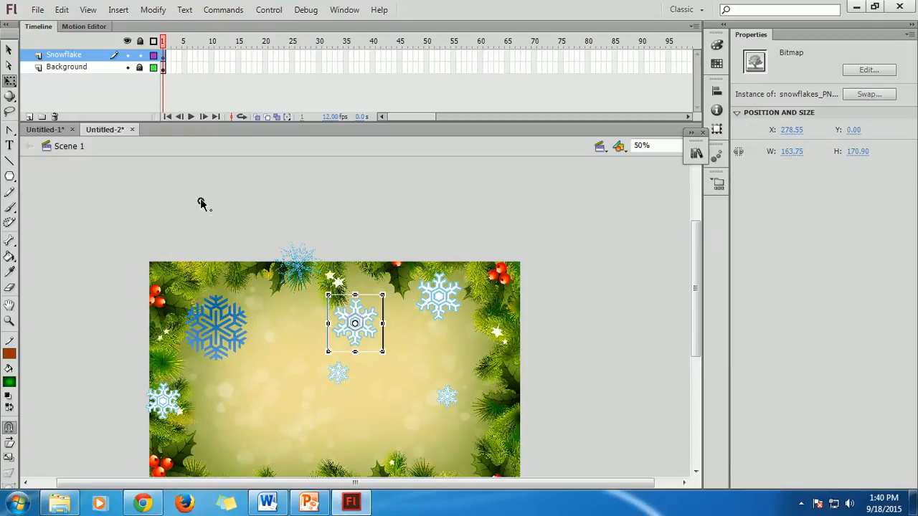
left_click_drag(359, 318, 220, 195)
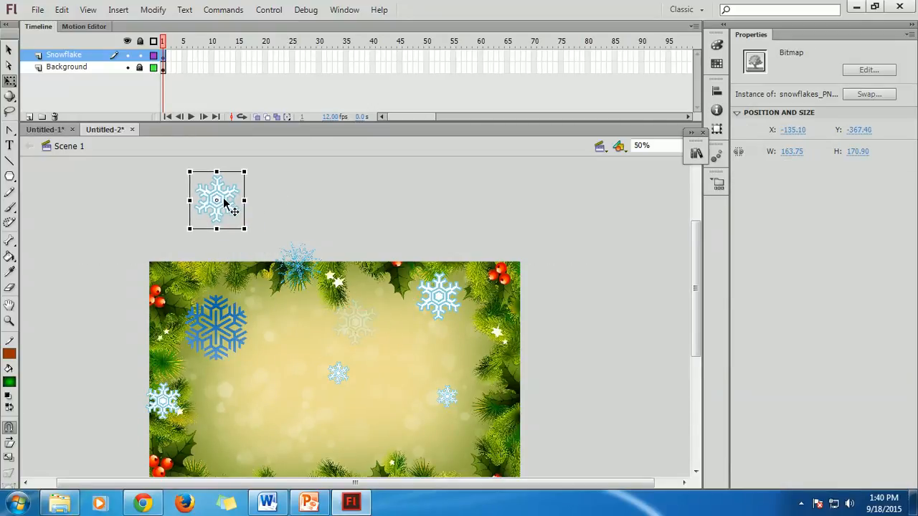
left_click(322, 222)
Step: Duplicate the white snowflake above the background and place the copy to its right, level with it above the background
scroll(251, 228, "up", 2)
left_click(232, 266)
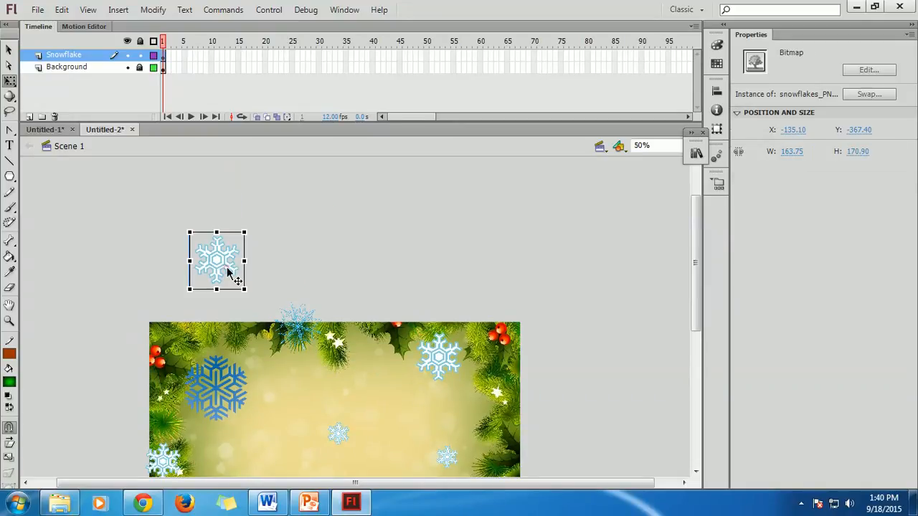
key("ctrl+c")
key("ctrl+v")
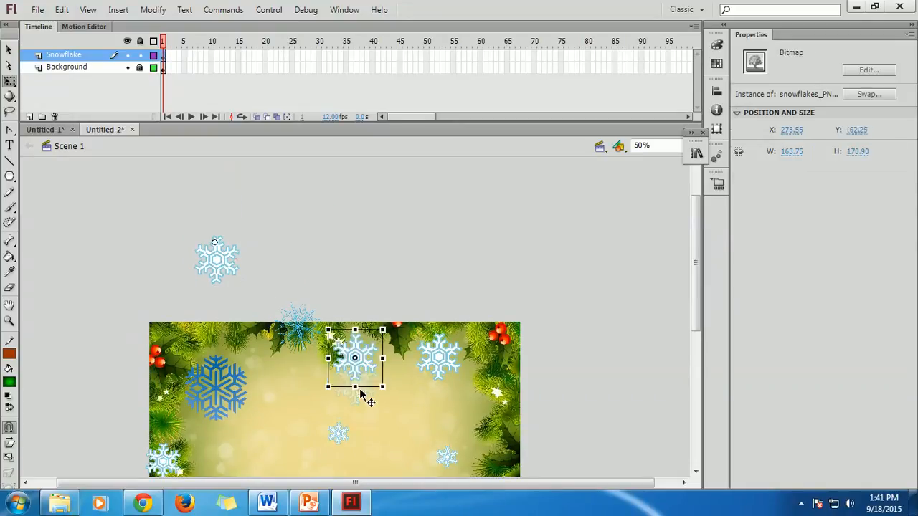
left_click_drag(364, 393, 396, 248)
left_click(486, 254)
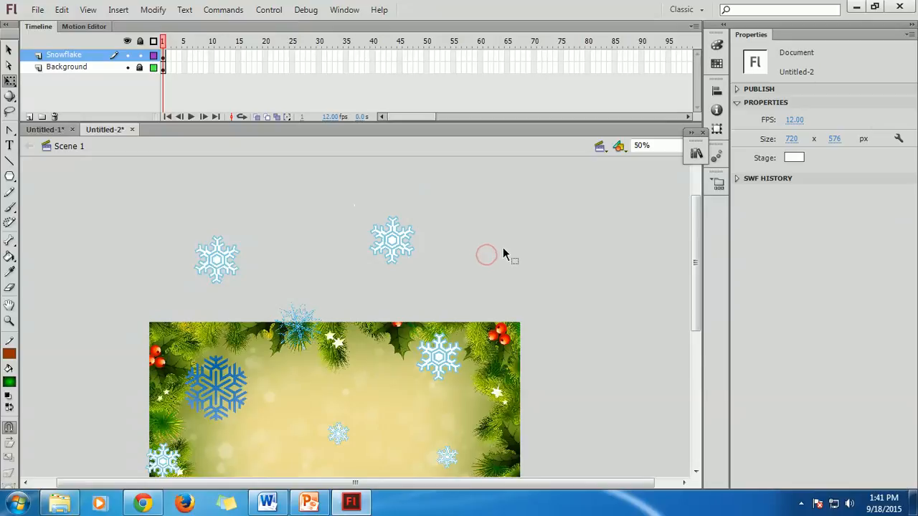
scroll(503, 251, "down", 2)
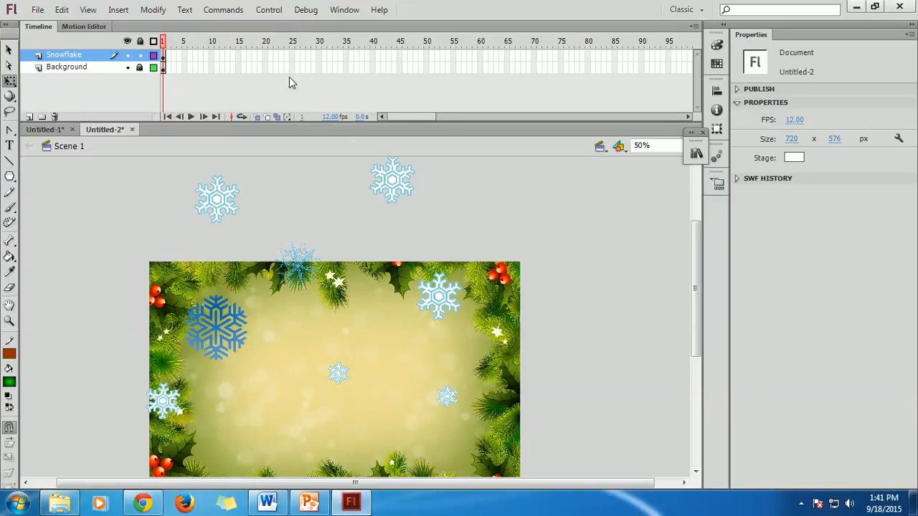
Step: Insert a keyframe at frame 36 of the Snowflake layer and play the timeline from frame 1
left_click(351, 56)
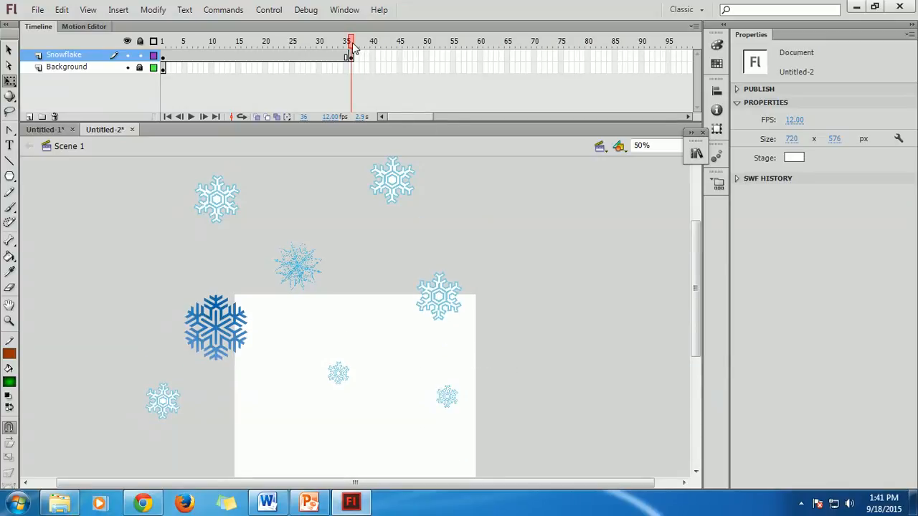
left_click_drag(353, 46, 162, 44)
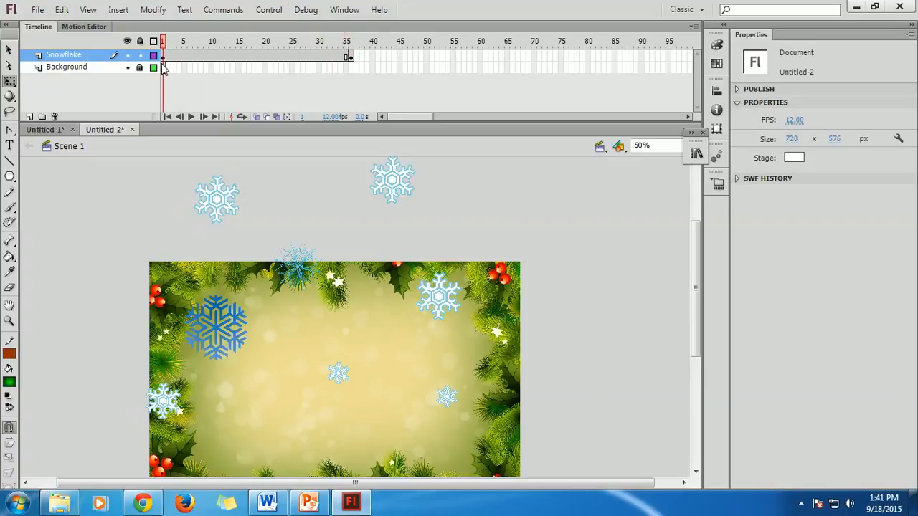
key("Return")
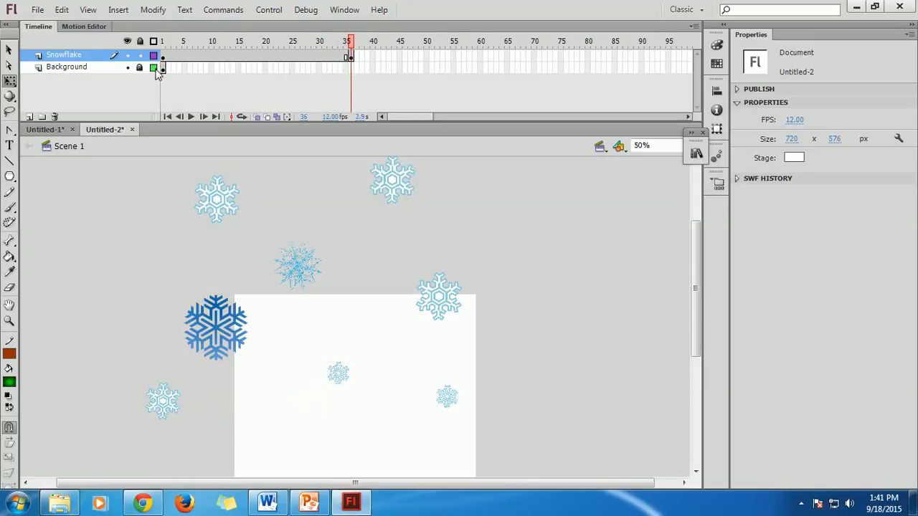
Step: Insert a keyframe at frame 36 of the Background layer and hide that layer
left_click(352, 69)
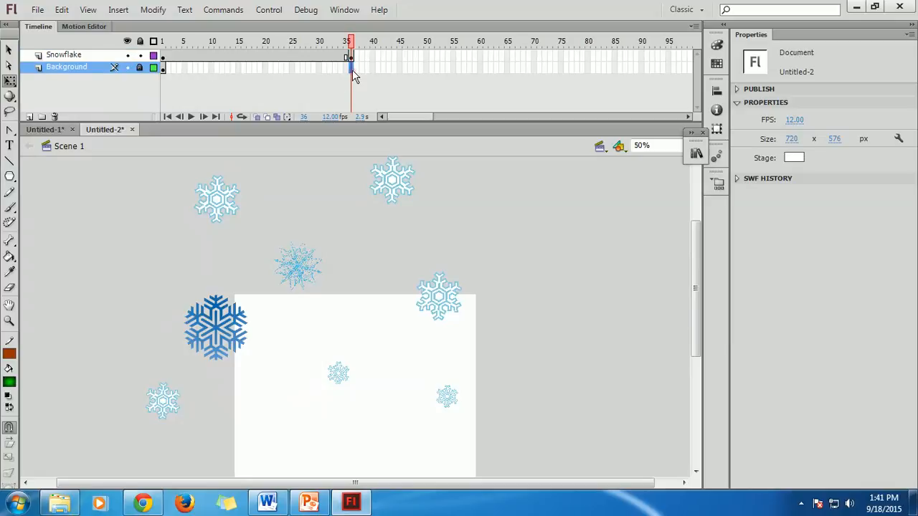
right_click(352, 70)
left_click(430, 166)
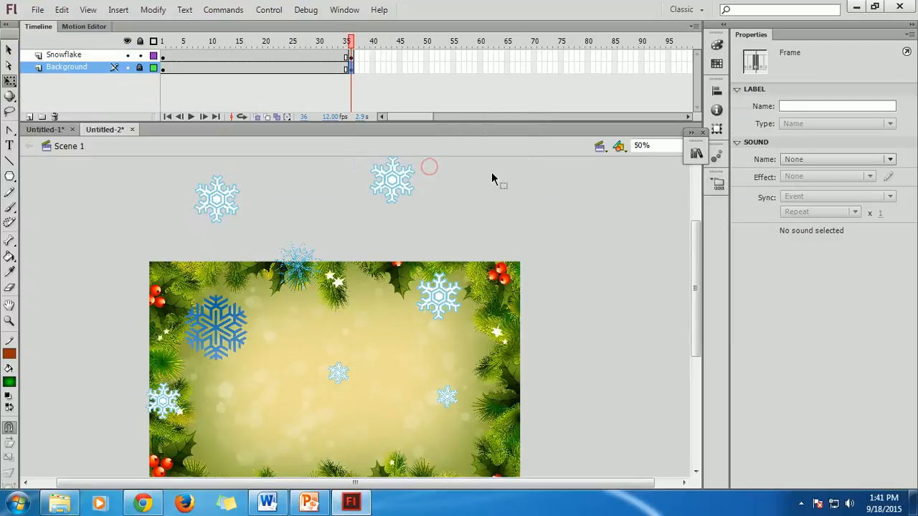
left_click(604, 244)
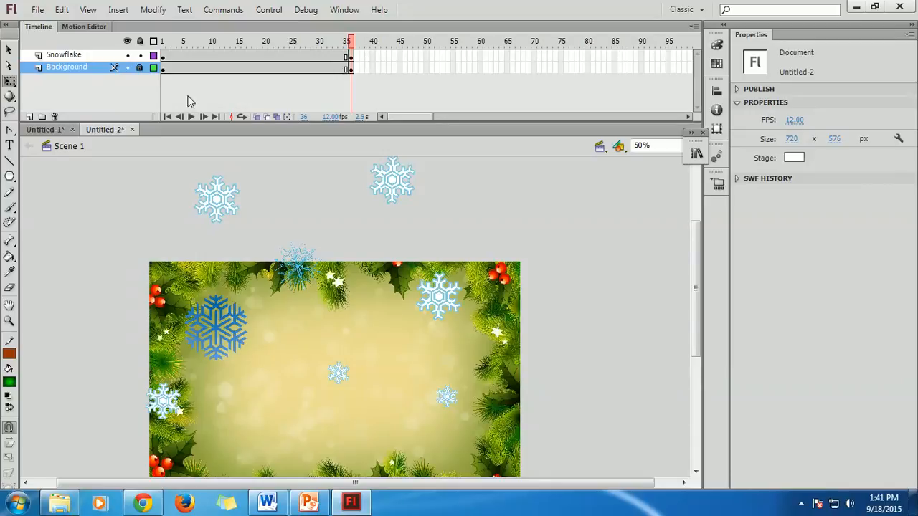
left_click(127, 68)
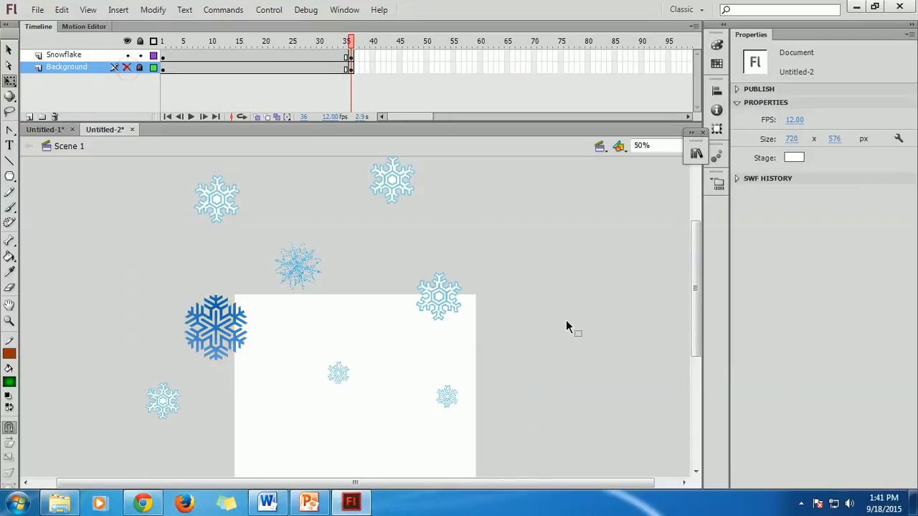
scroll(430, 258, "down", 2)
scroll(519, 226, "up", 2)
Step: In frame 1 of the Snowflake layer, move the dark blue snowflake and the lower-left white one inside the stage's left edge
left_click(163, 56)
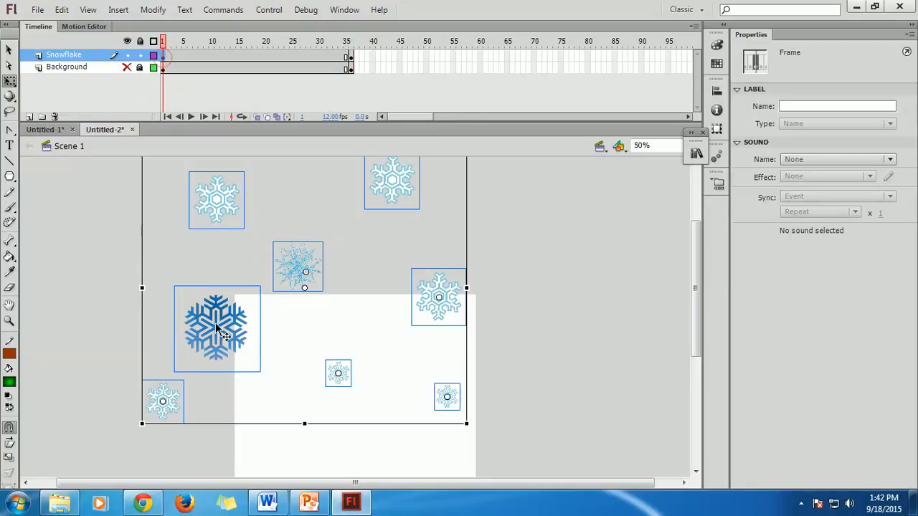
left_click(522, 327)
left_click_drag(215, 326, 270, 337)
left_click_drag(166, 403, 263, 446)
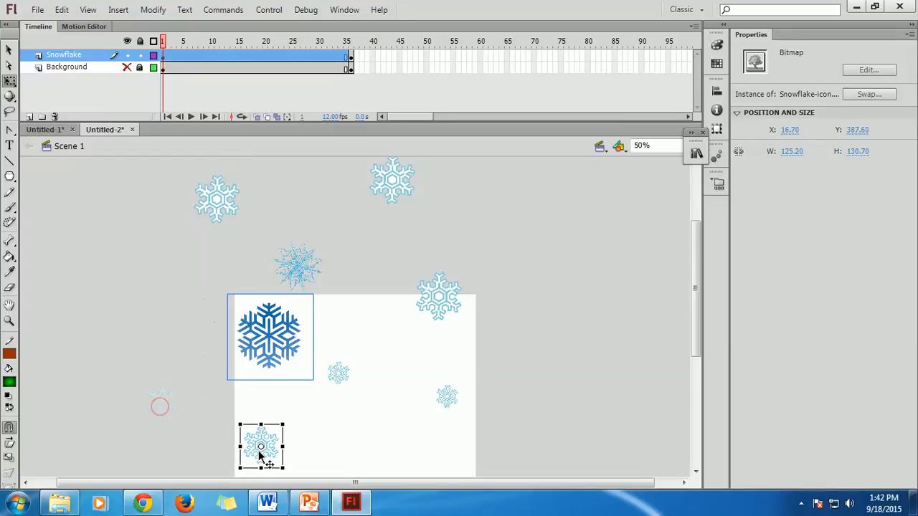
Step: Shrink the dark blue snowflake to about the size of the small white snowflakes
left_click(266, 347)
left_click_drag(312, 380, 284, 353)
left_click(262, 281)
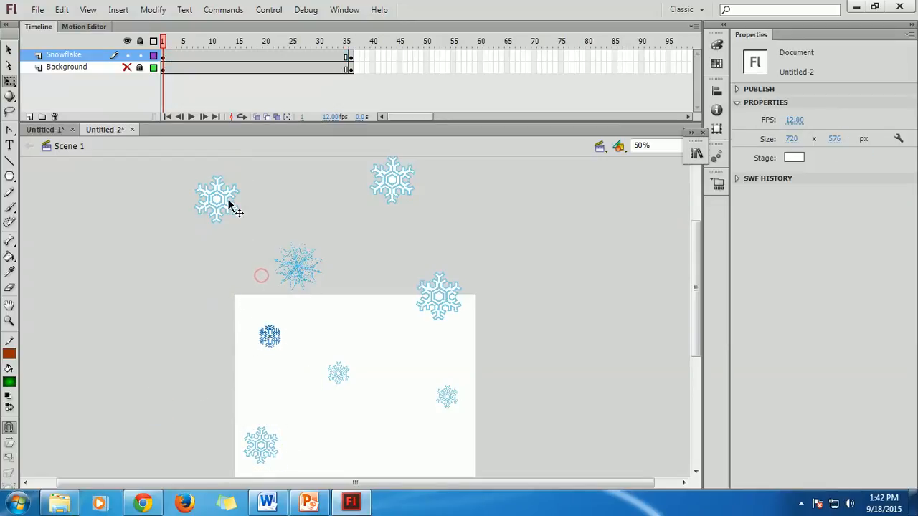
Step: Shrink the two white snowflakes high above the stage, the left one to about 69 × 72 px, and move them closer together
left_click_drag(231, 205, 297, 287)
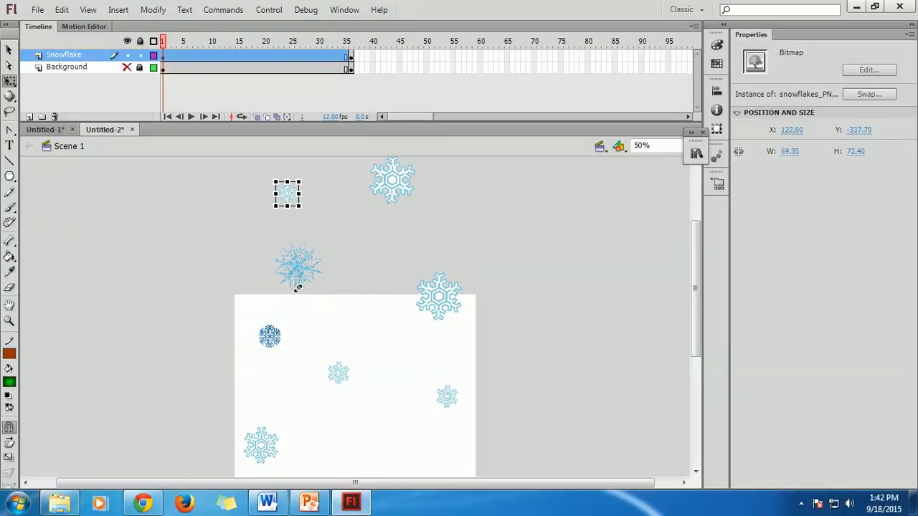
left_click(389, 259)
left_click_drag(393, 195, 395, 249)
left_click_drag(418, 204, 385, 258)
left_click(441, 245)
Step: Shrink the white snowflake at the stage's upper-right corner and move it left, just above the stage's upper edge
scroll(443, 248, "down", 2)
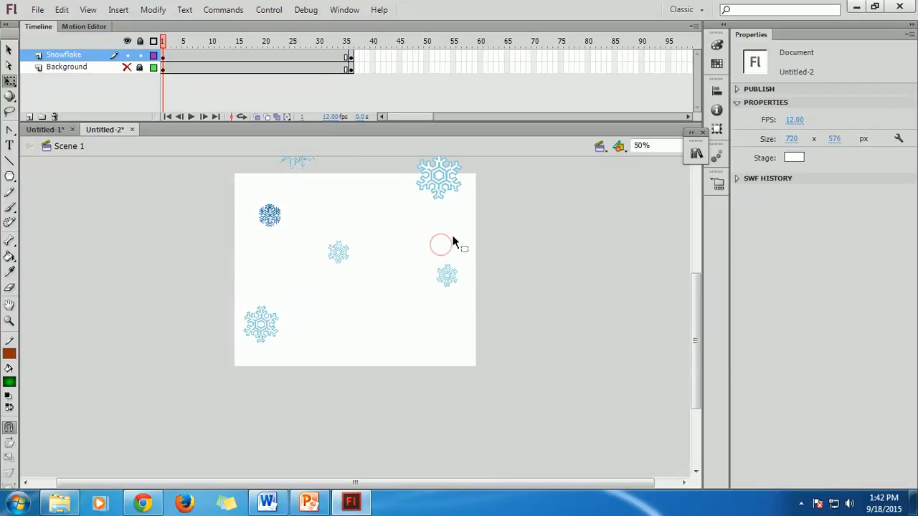
scroll(442, 248, "up", 1)
left_click(440, 239)
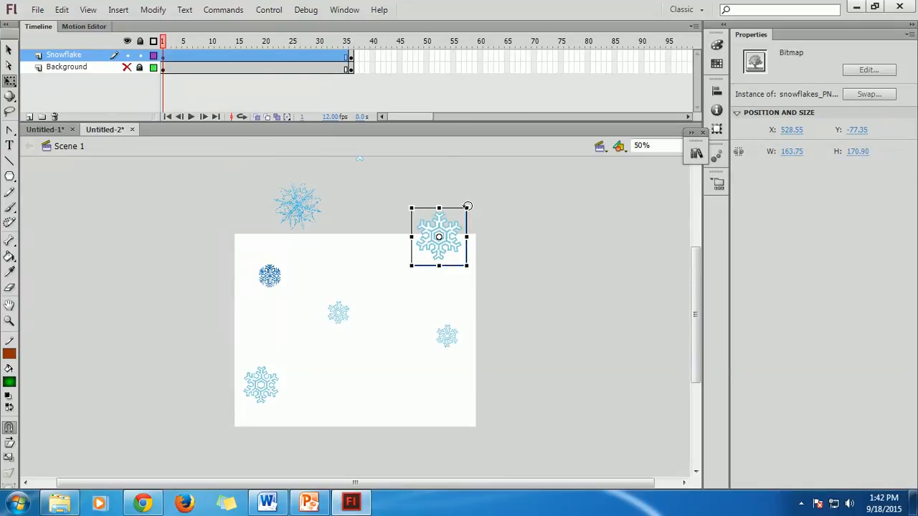
left_click_drag(467, 208, 390, 220)
left_click(495, 193)
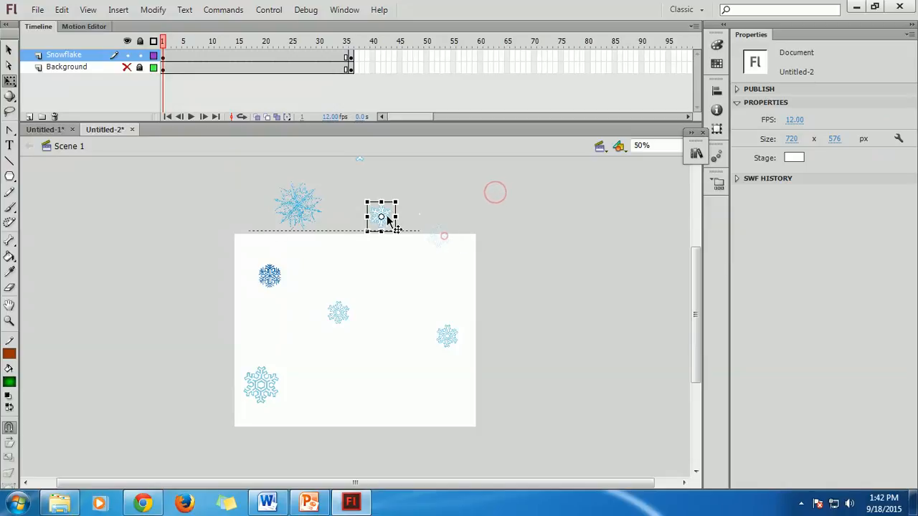
left_click(484, 216)
scroll(482, 216, "up", 3)
scroll(482, 216, "down", 2)
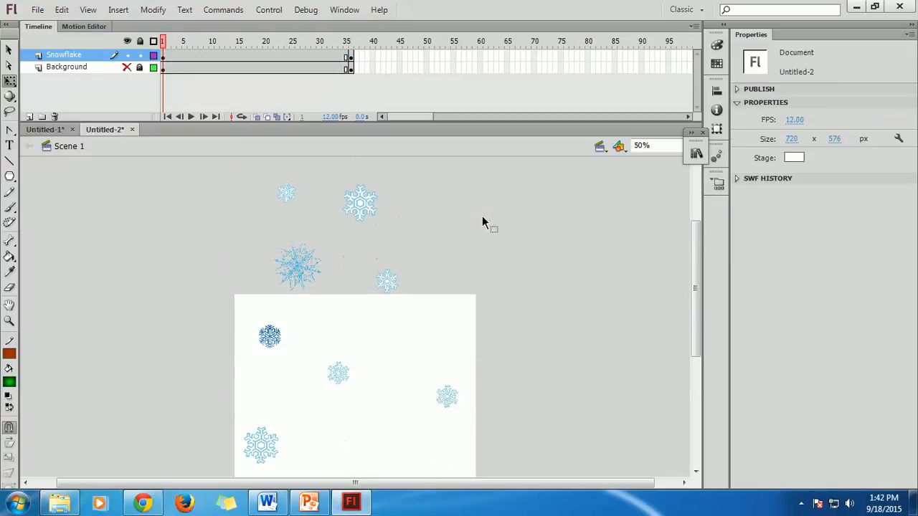
scroll(482, 215, "up", 1)
Step: Delete the old snowflakes from frame 36 of the Snowflake layer and remove that frame
left_click(351, 58)
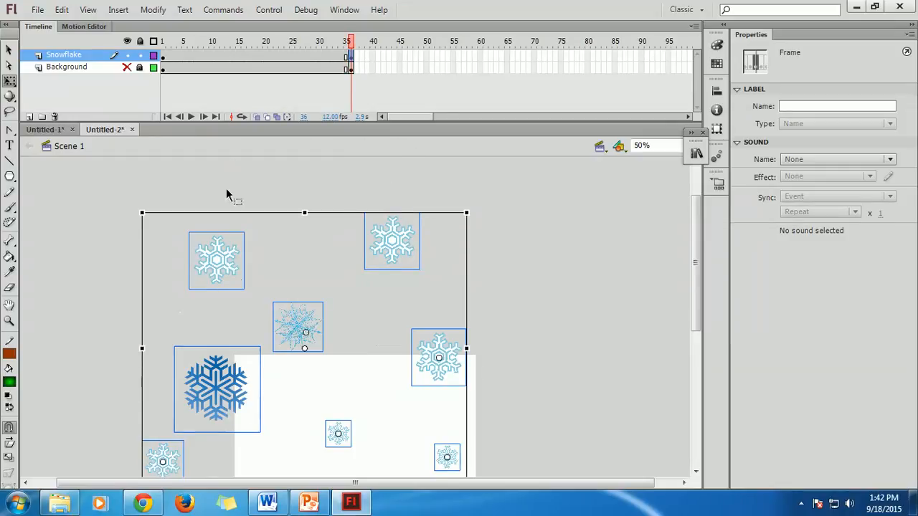
left_click(163, 57)
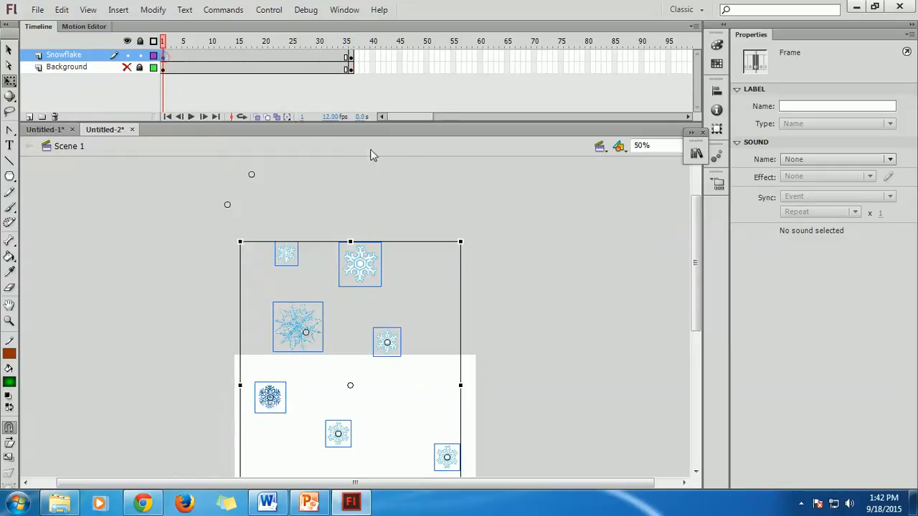
left_click(349, 59)
left_click(392, 260)
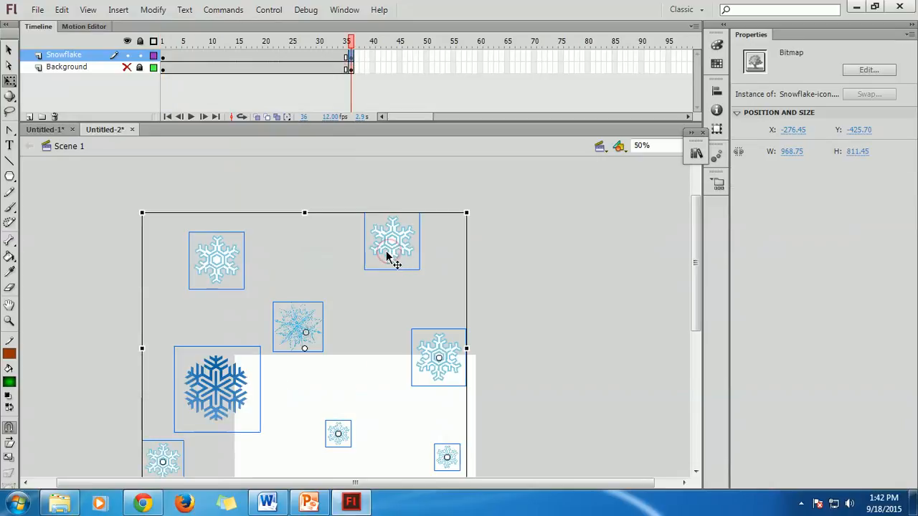
key("Delete")
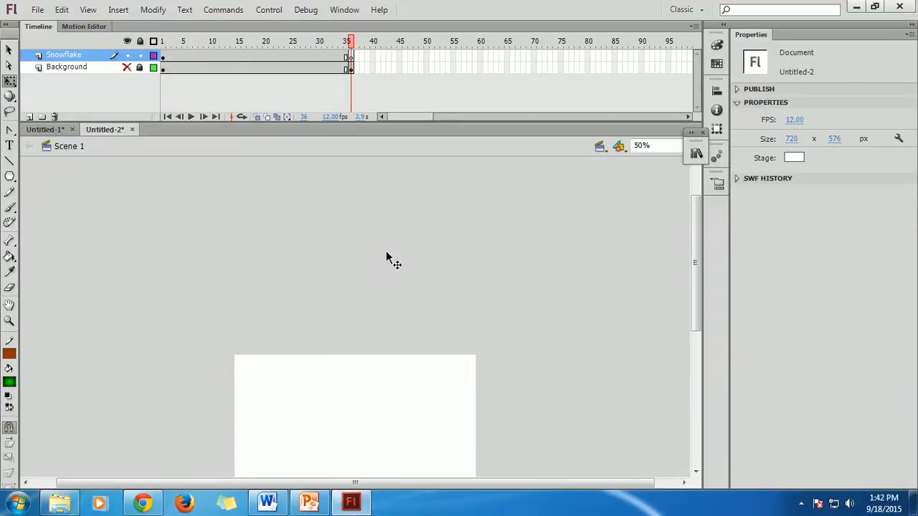
left_click(352, 56)
right_click(353, 56)
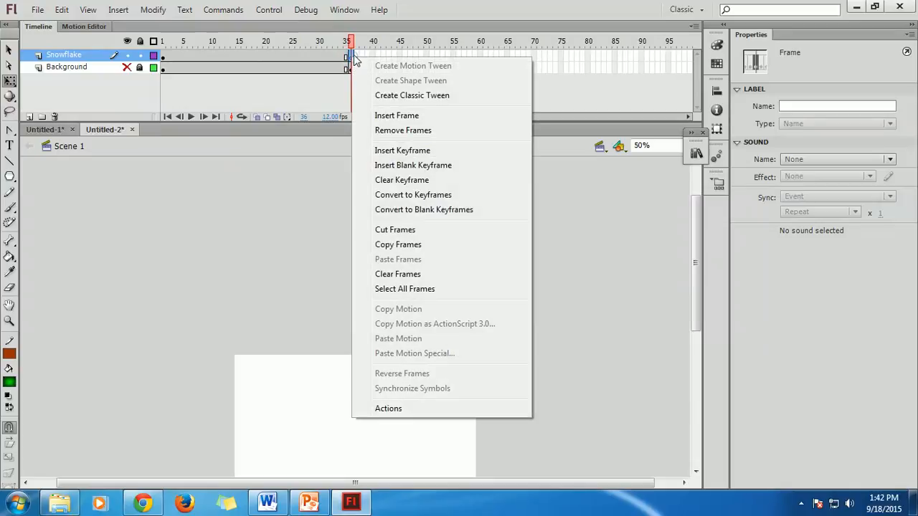
left_click(407, 131)
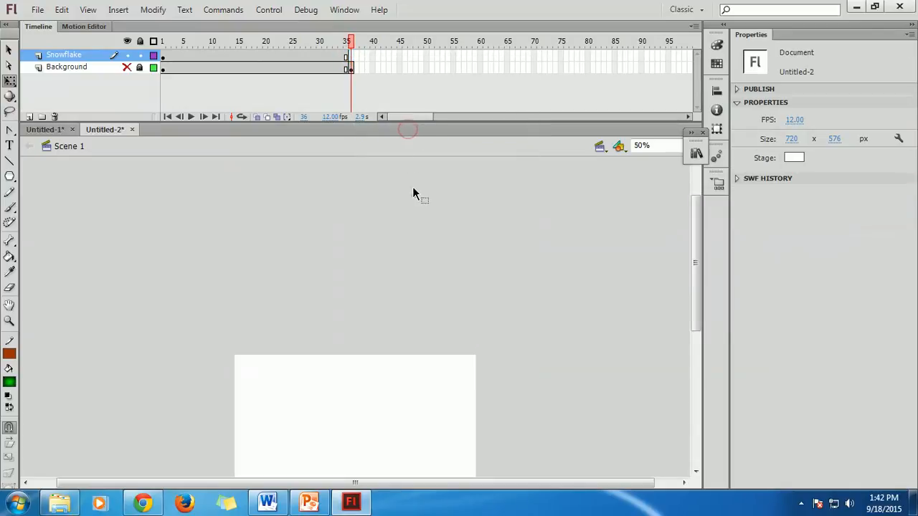
Step: Insert a new keyframe at frame 36 of the Snowflake layer and compare its contents with frame 1
right_click(350, 54)
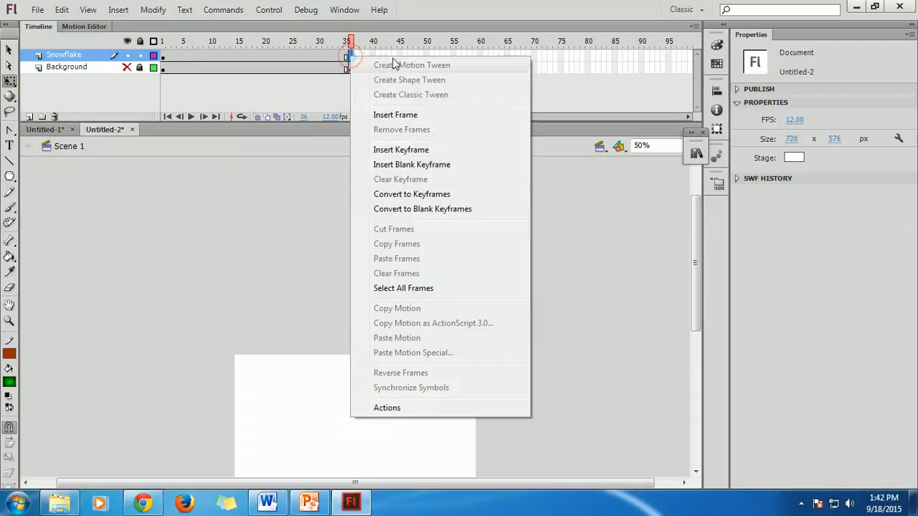
left_click(419, 152)
left_click(425, 183)
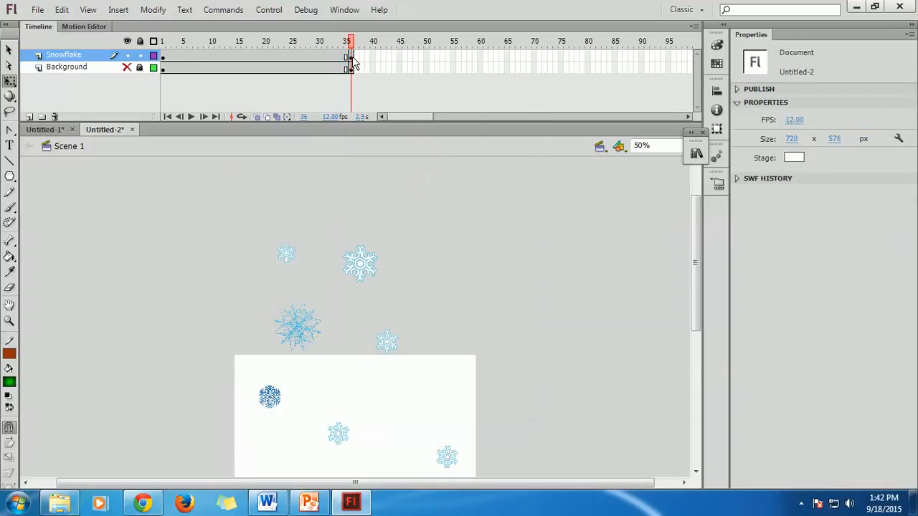
left_click(352, 57)
left_click(163, 59)
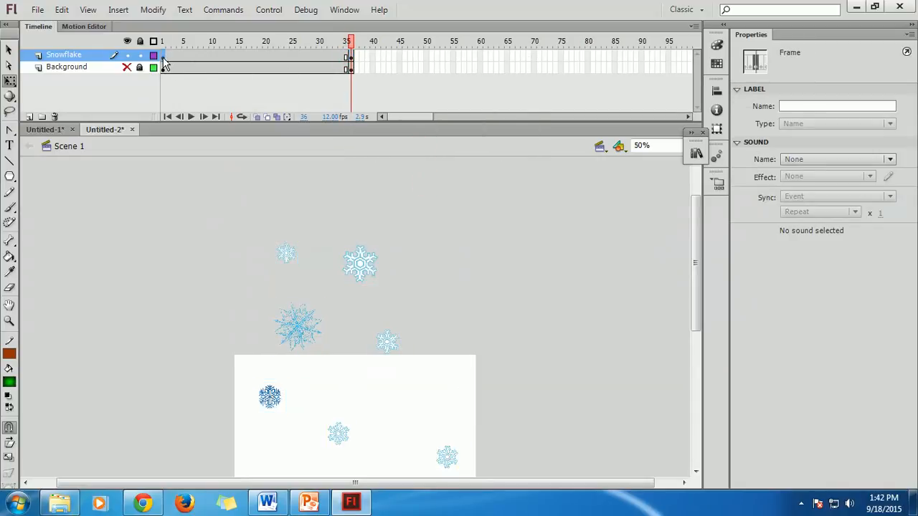
left_click(369, 191)
scroll(392, 165, "down", 2)
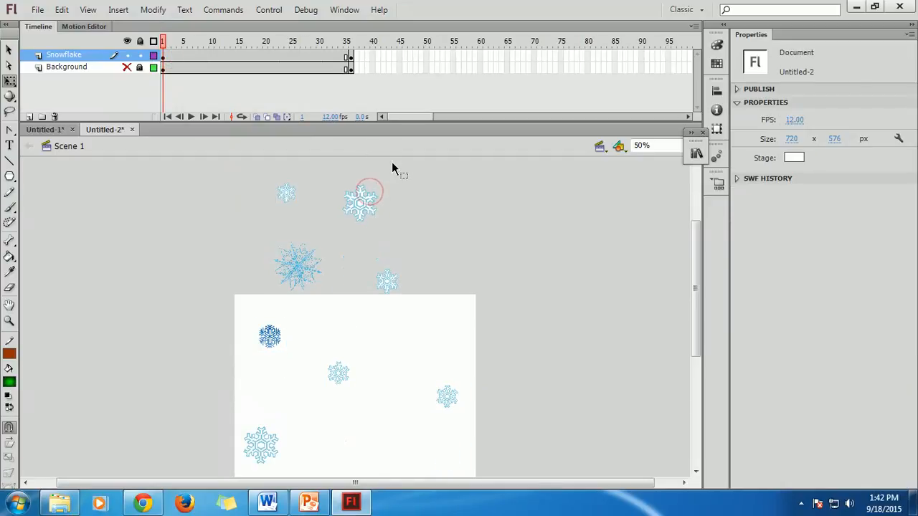
left_click(351, 59)
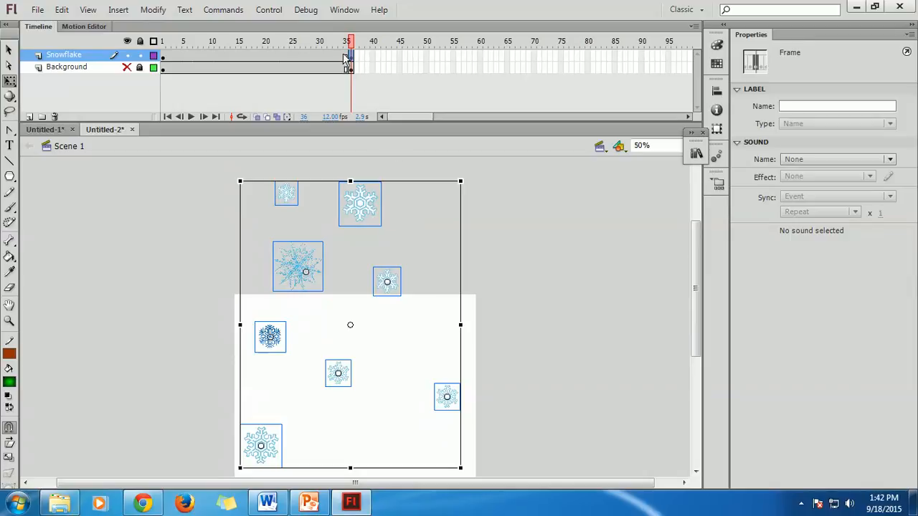
Step: Move all the snowflakes at frame 36 down together until they sit just below the stage, at Y about 585 px
left_click(442, 281)
scroll(441, 281, "down", 4)
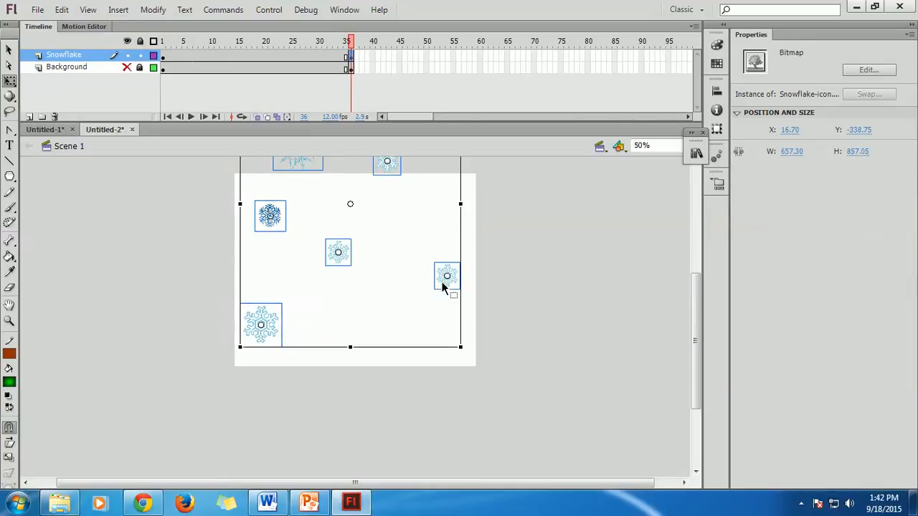
left_click_drag(388, 176, 388, 367)
left_click_drag(368, 294, 368, 396)
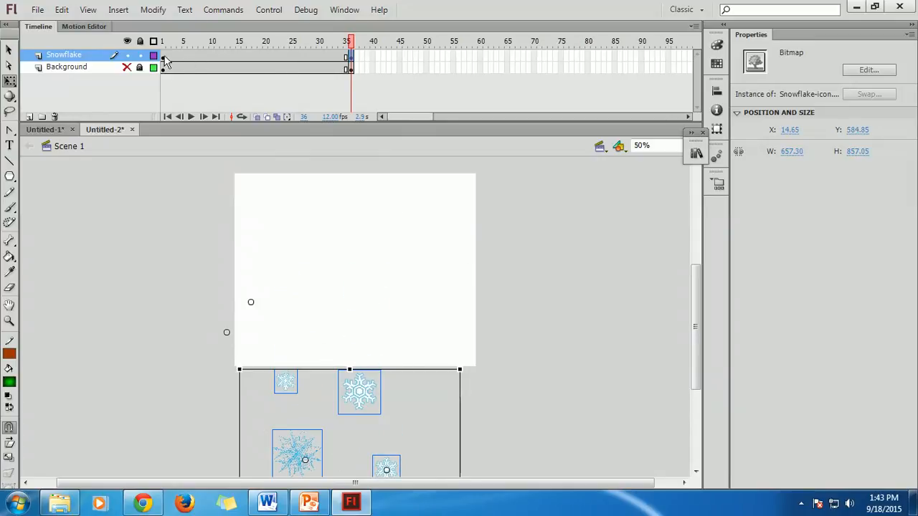
Step: Move all the snowflakes at frame 1 up together until they sit just above the stage, at Y about -857 px
left_click(163, 57)
scroll(407, 317, "up", 3)
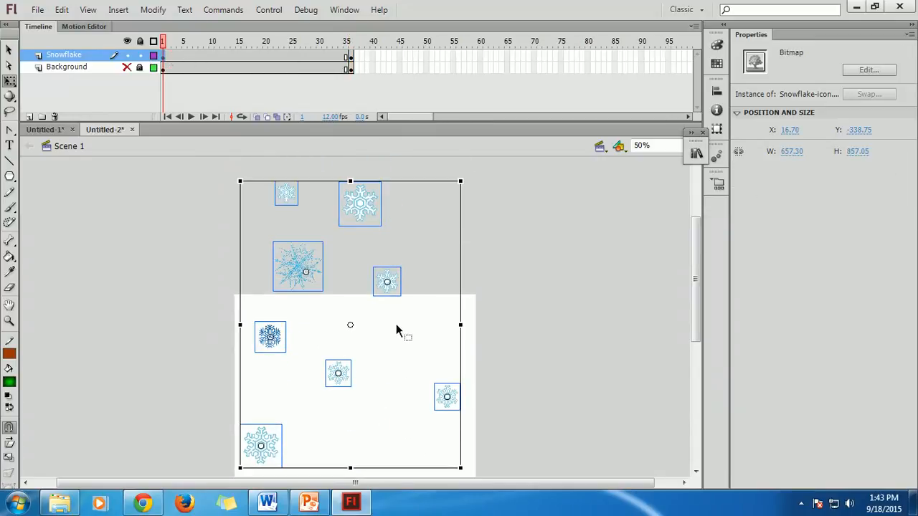
left_click_drag(342, 377, 342, 218)
left_click_drag(262, 287, 262, 281)
key("ctrl+minus")
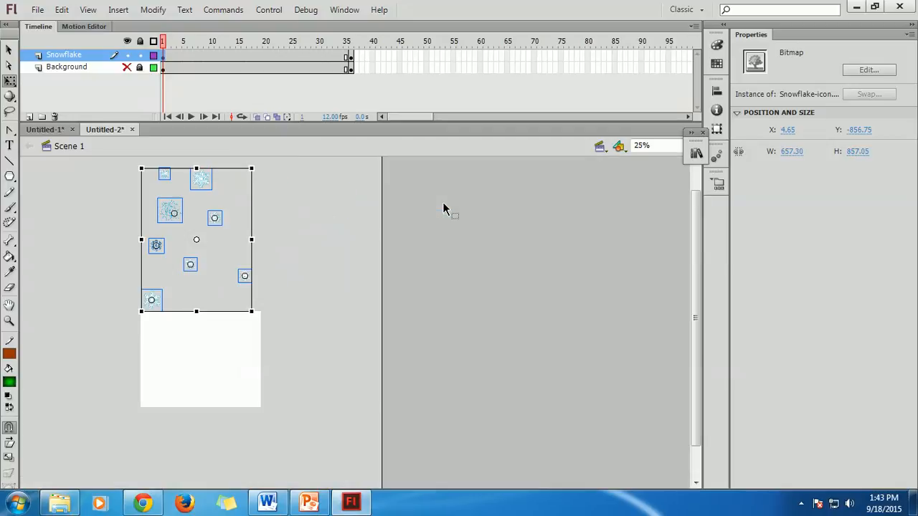
Step: Create a classic tween between frames 1 and 36 of the Snowflake layer and play the animation through
right_click(220, 56)
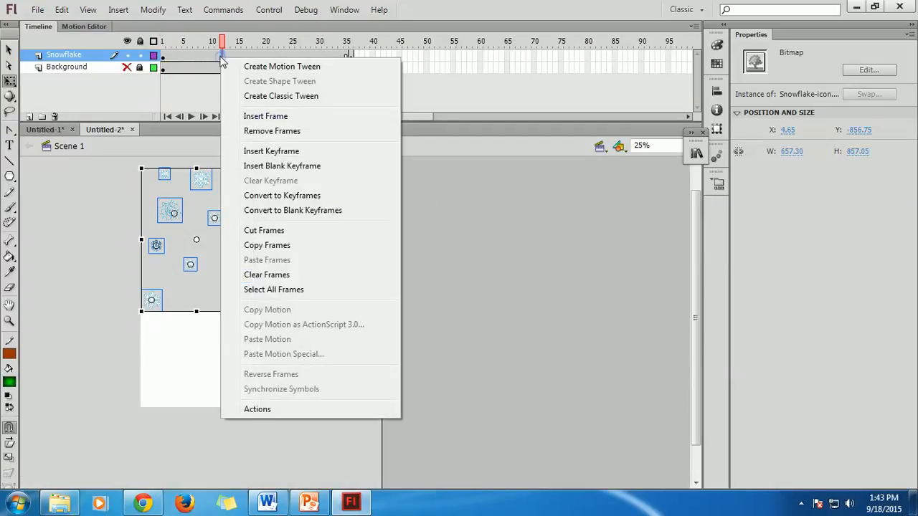
left_click(281, 96)
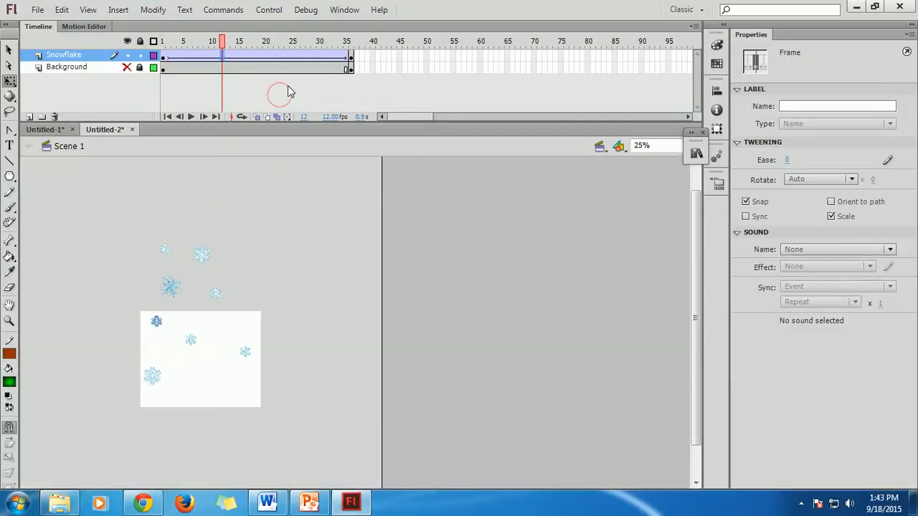
left_click_drag(227, 48, 165, 75)
left_click(109, 86)
key("Return")
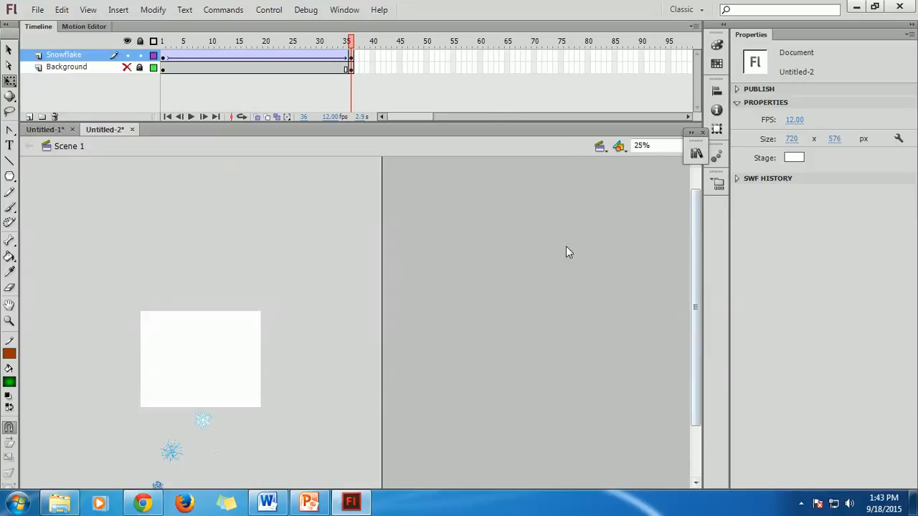
Step: Move the Snowflake layer's end keyframe to frame 60 to slow the fall, and play the animation from the start
left_click(351, 58)
left_click_drag(352, 58, 481, 59)
left_click(352, 59)
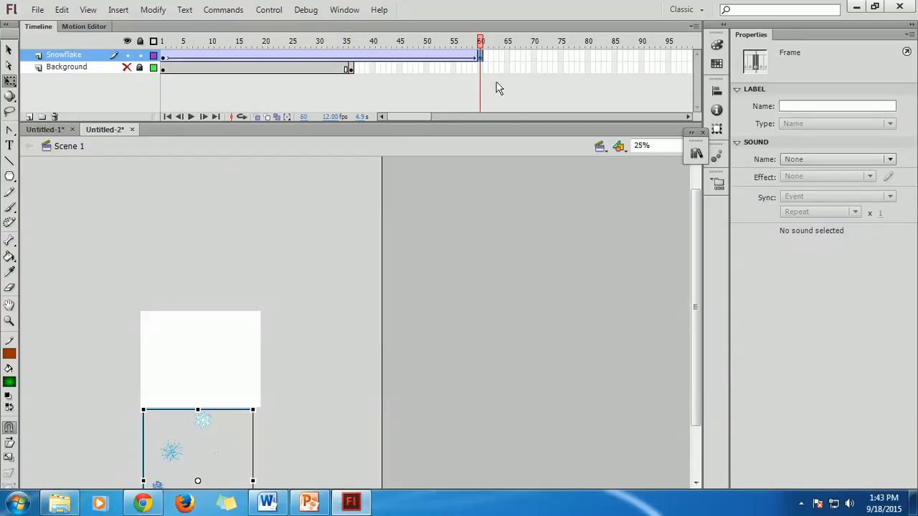
left_click_drag(238, 42, 120, 59)
key("Return")
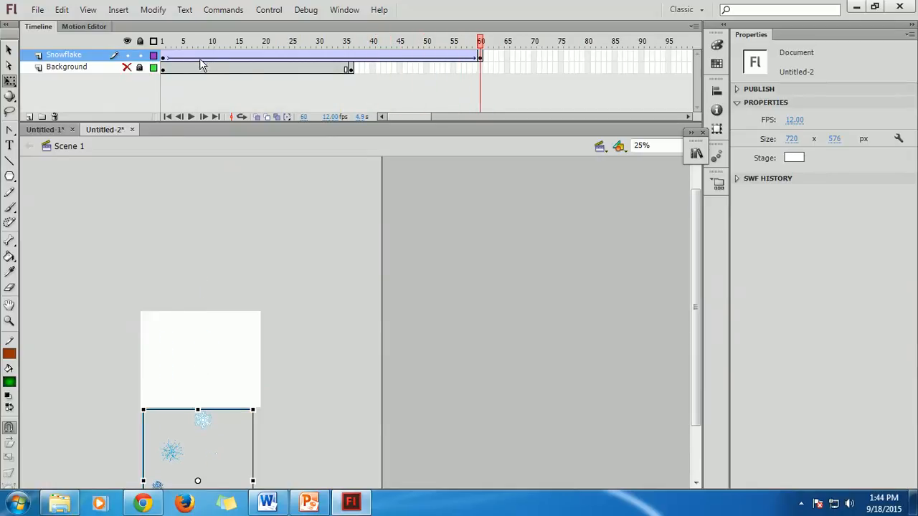
Step: Preview the snowfall with the Background layer shown, hide that layer again, and scrub through the first frames
left_click(127, 66)
left_click(164, 43)
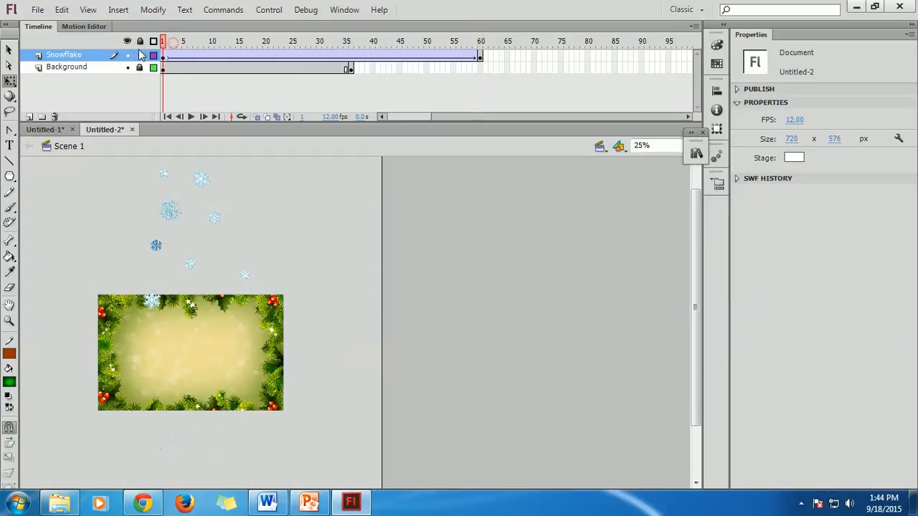
key("Return")
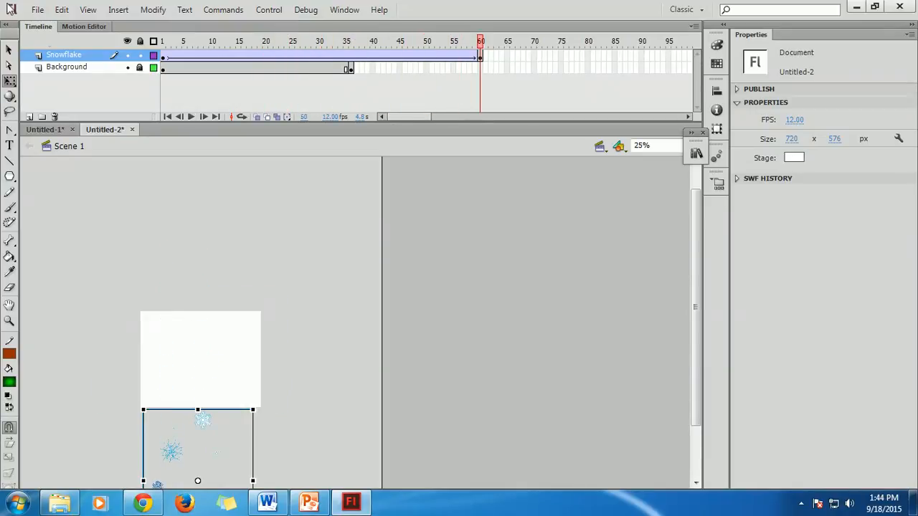
left_click(164, 54)
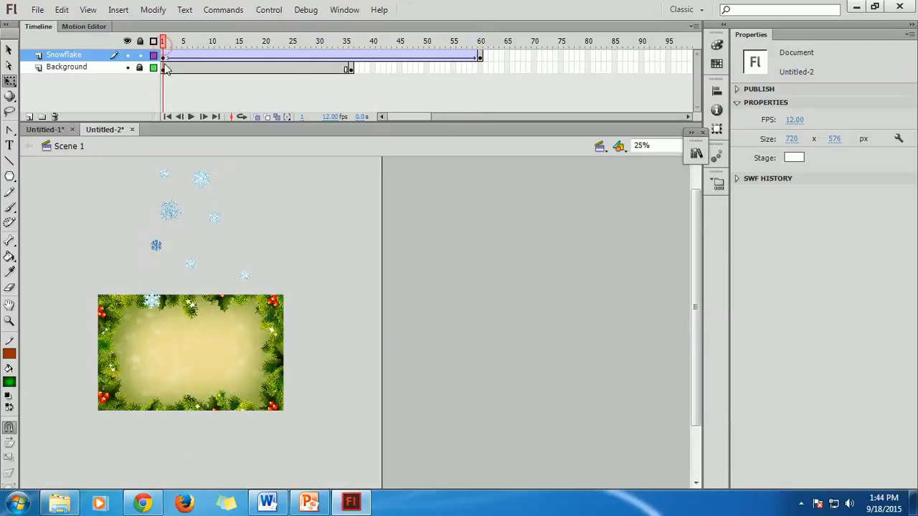
left_click(127, 67)
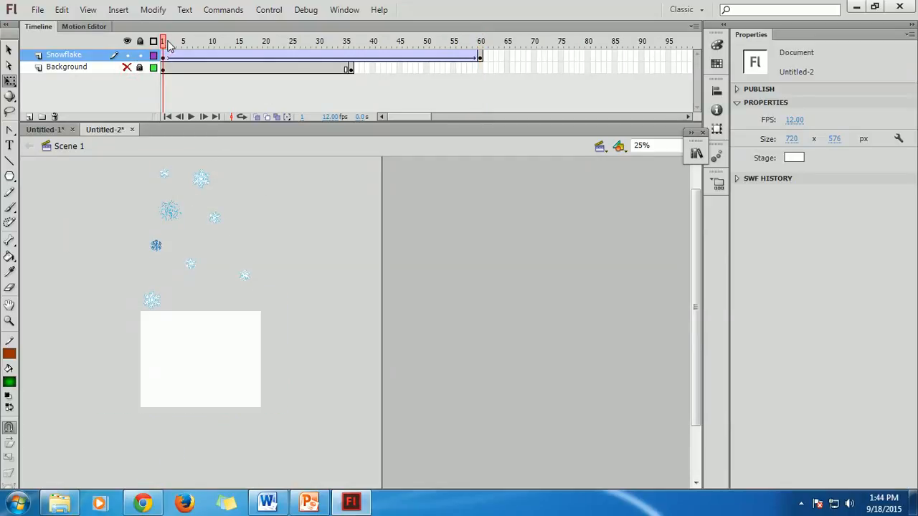
left_click_drag(170, 45, 249, 79)
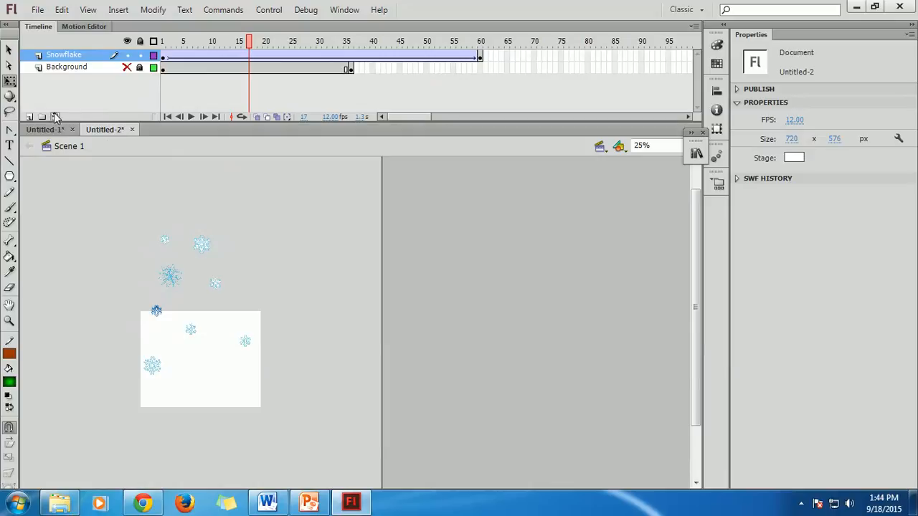
Step: Add a new layer above the Snowflake layer and name it Snowflake 02
left_click(29, 117)
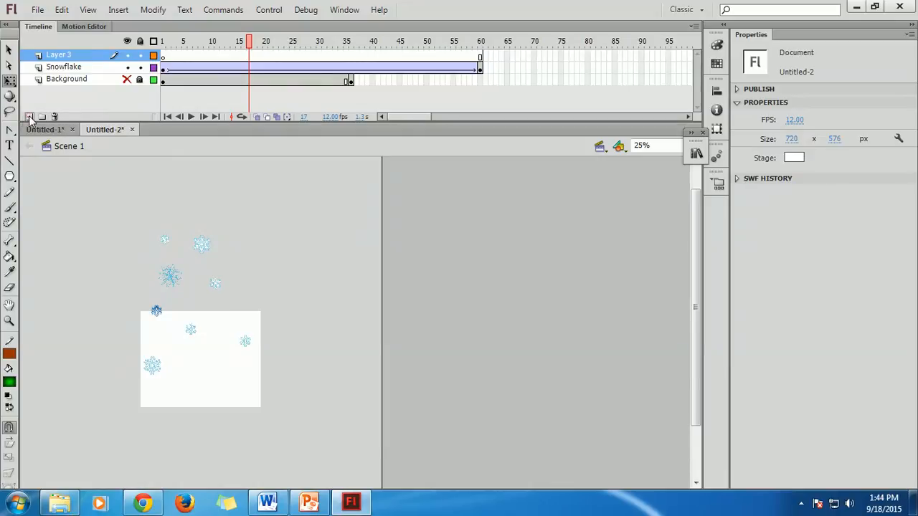
double_click(60, 55)
type("Snowflake 02")
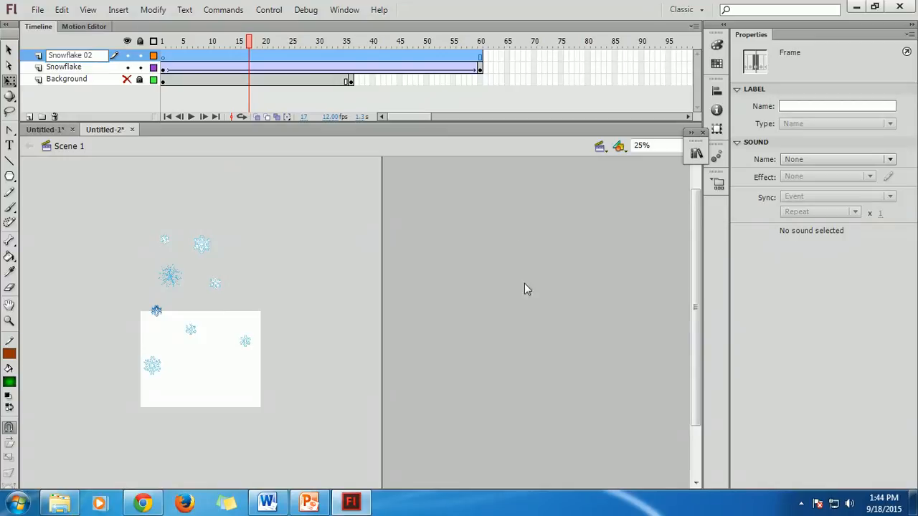
left_click(449, 287)
Step: Copy frames 1 to 60 of the Snowflake layer
left_click(164, 69)
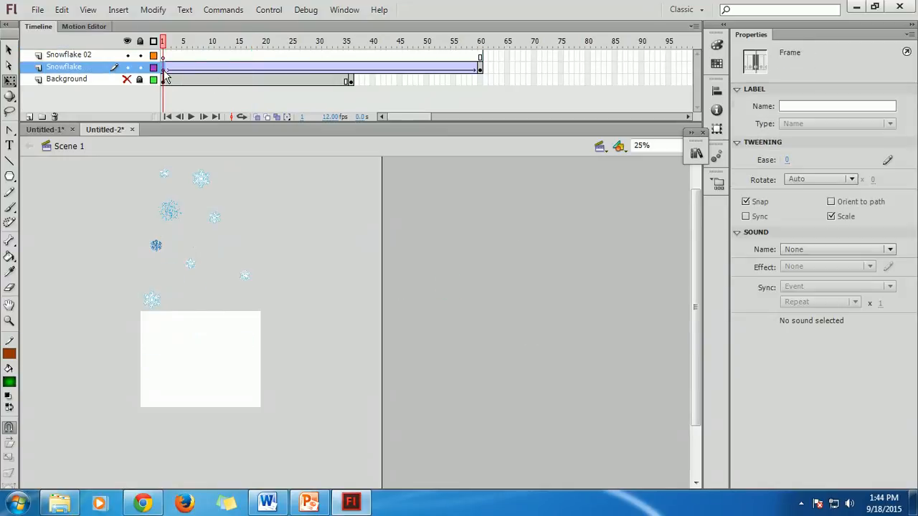
left_click(164, 69)
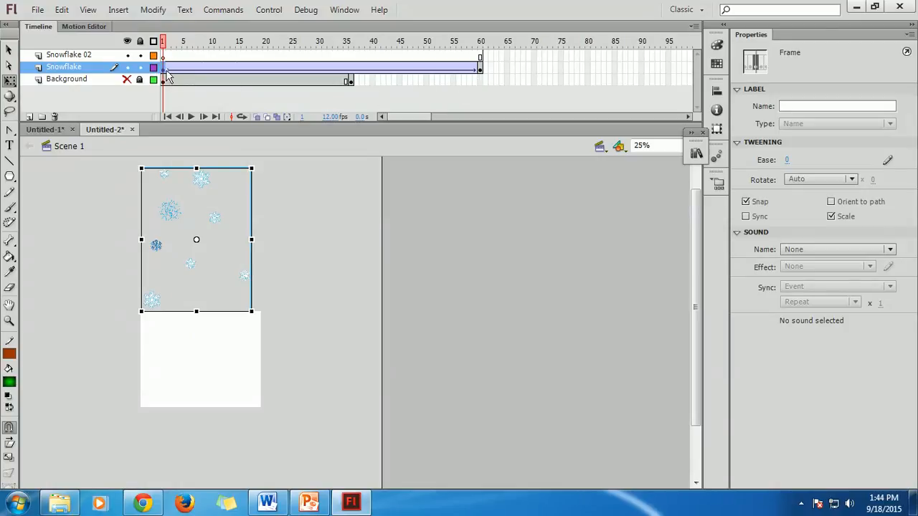
left_click(480, 69)
right_click(480, 68)
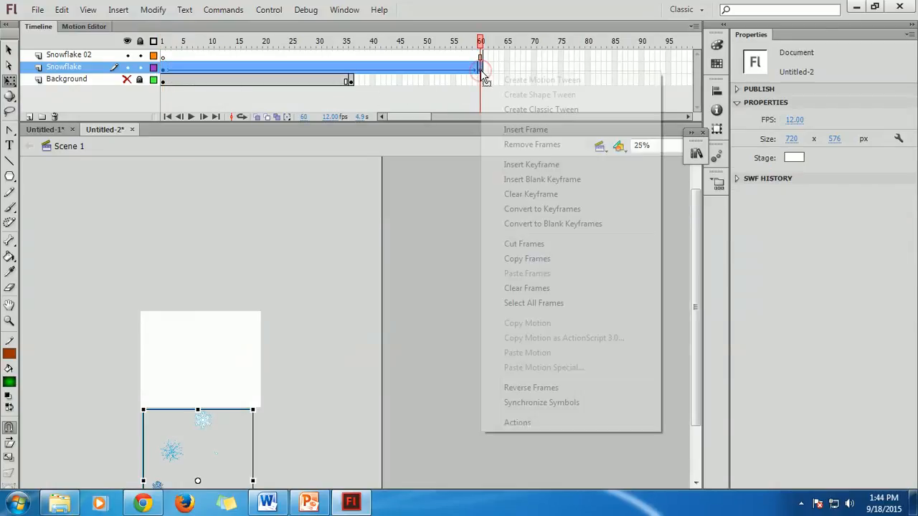
left_click(544, 259)
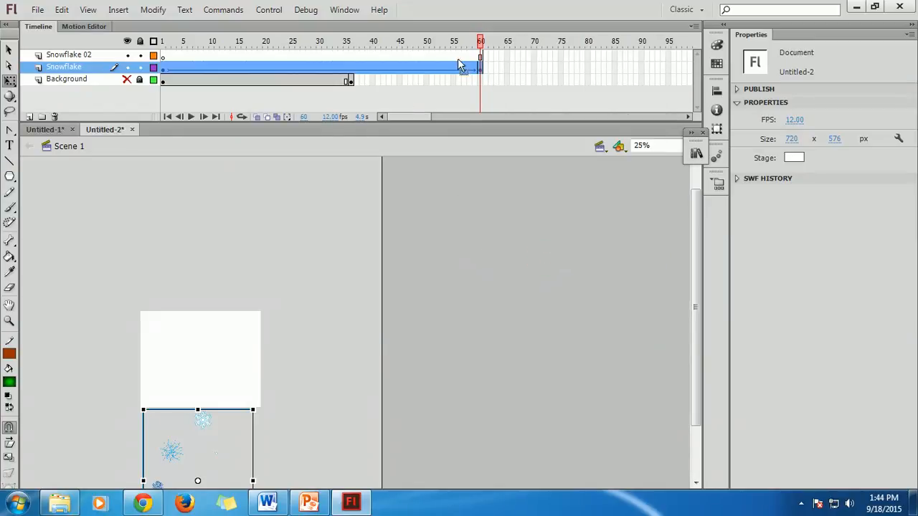
Step: Paste the copied frames into the Snowflake 02 layer at frame 20 and scrub there to check the overlap
left_click(265, 55)
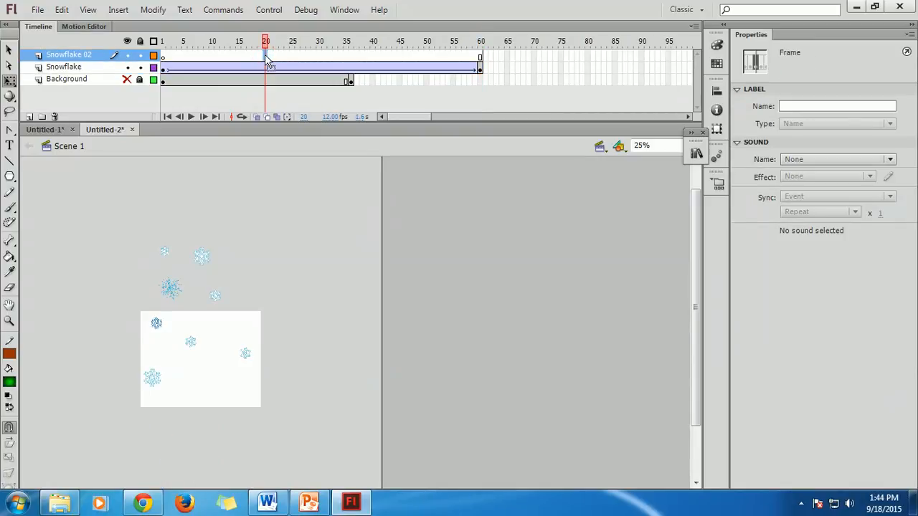
right_click(266, 57)
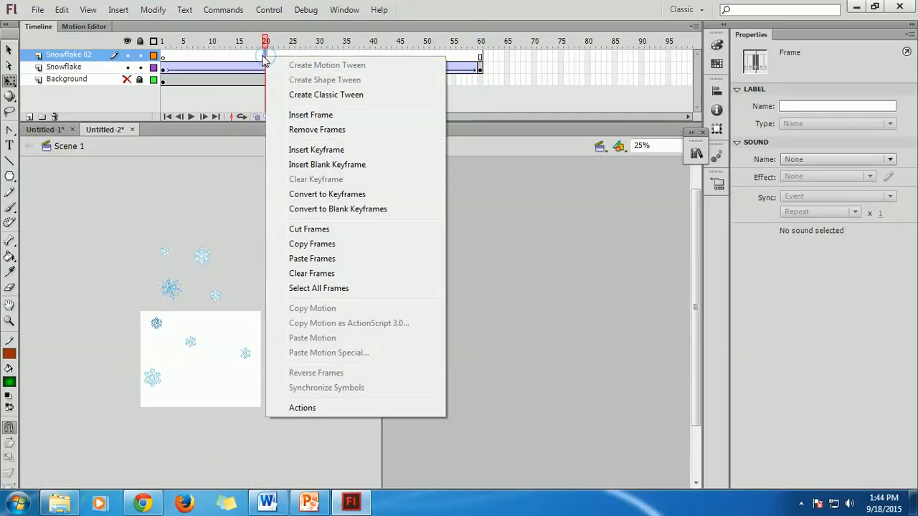
left_click(324, 258)
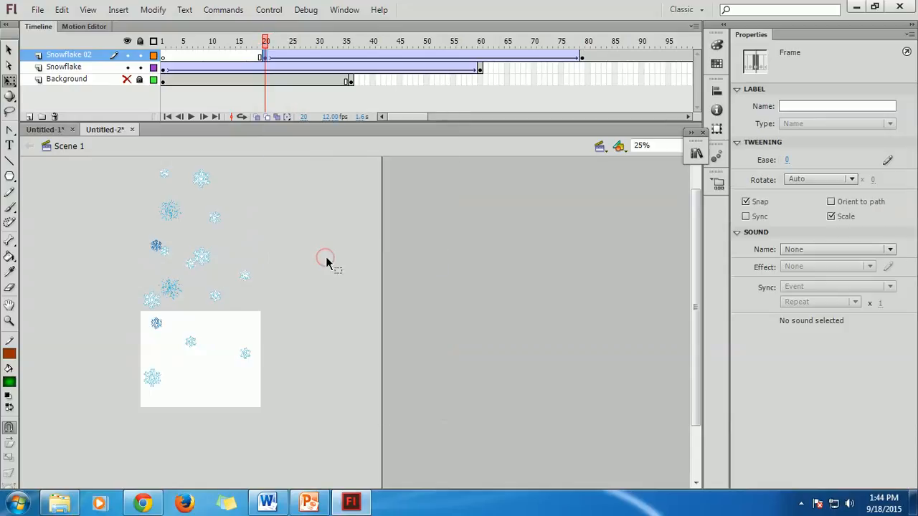
mouse_move(266, 43)
left_mouse_down()
mouse_move(202, 48)
mouse_move(316, 67)
mouse_move(266, 57)
left_mouse_up()
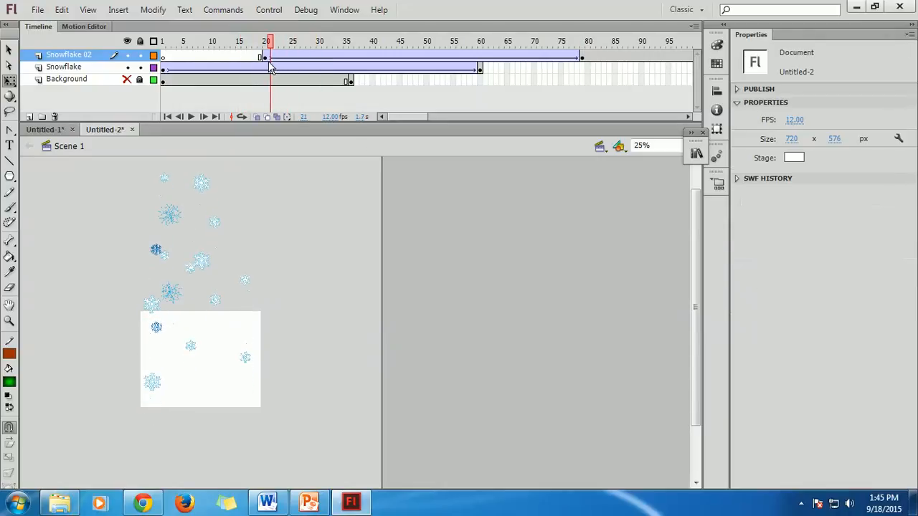
Step: Shrink Snowflake 02's flakes at frame 20 to about 513 × 669 px and shift them right and down to the stage's right edge
left_click(265, 58)
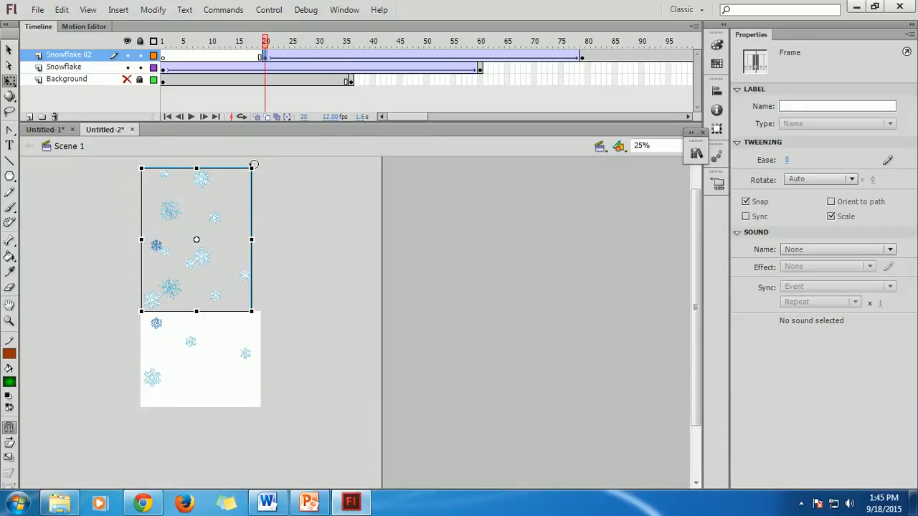
left_click_drag(251, 311, 241, 296)
left_click_drag(211, 229, 235, 258)
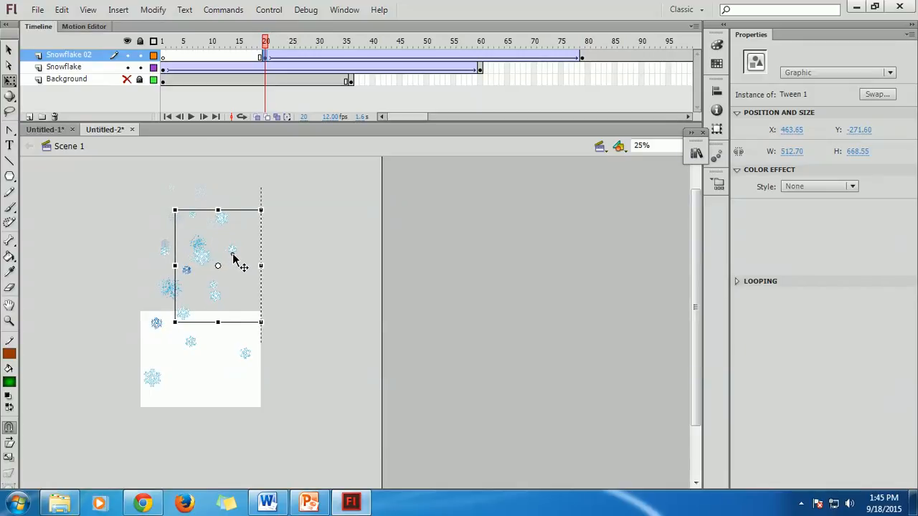
left_click(471, 206)
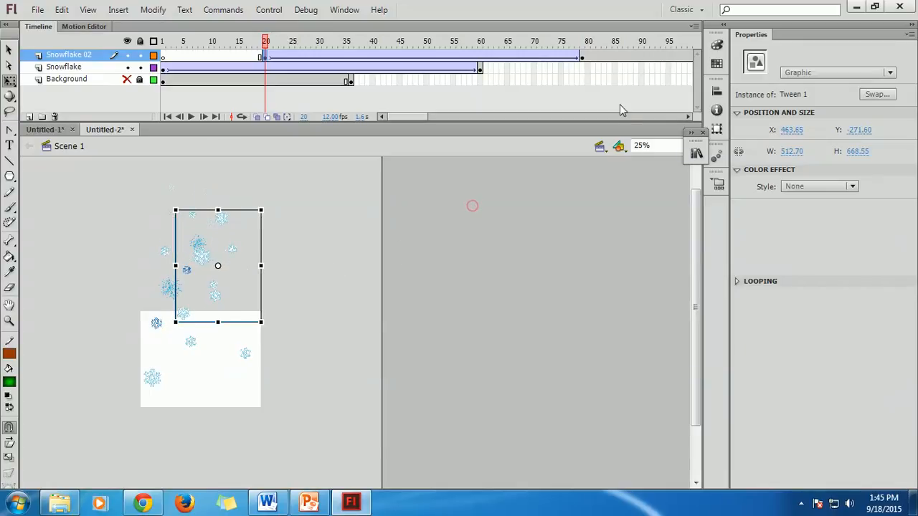
Step: Move the end keyframe of the Snowflake 02 tween to frame 95
left_click(584, 57)
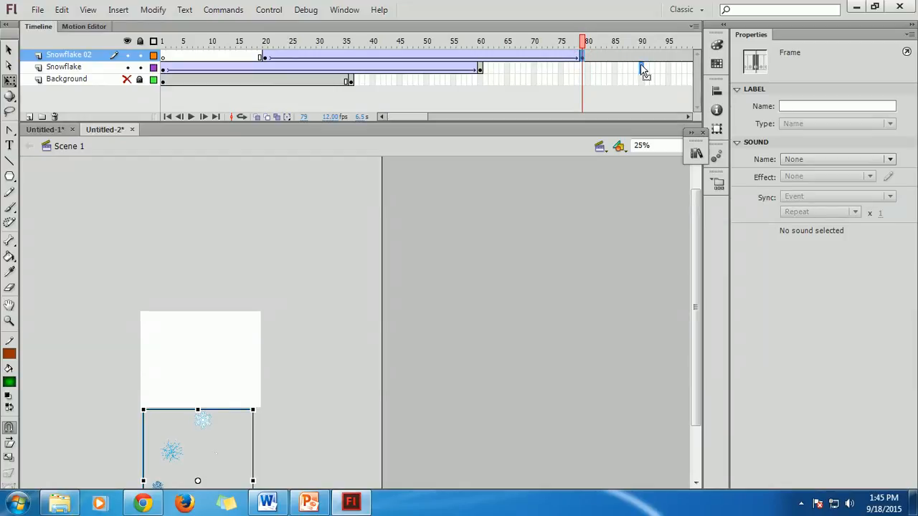
left_click(669, 57)
key("F5")
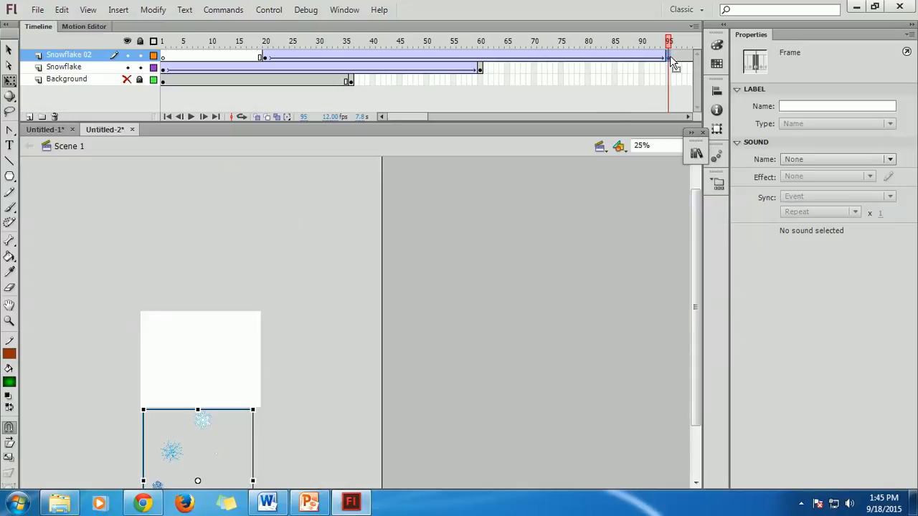
Step: Shrink Snowflake 02's flakes at frame 95 to about 569 × 742 px and shift them slightly right below the stage
scroll(343, 264, "down", 2)
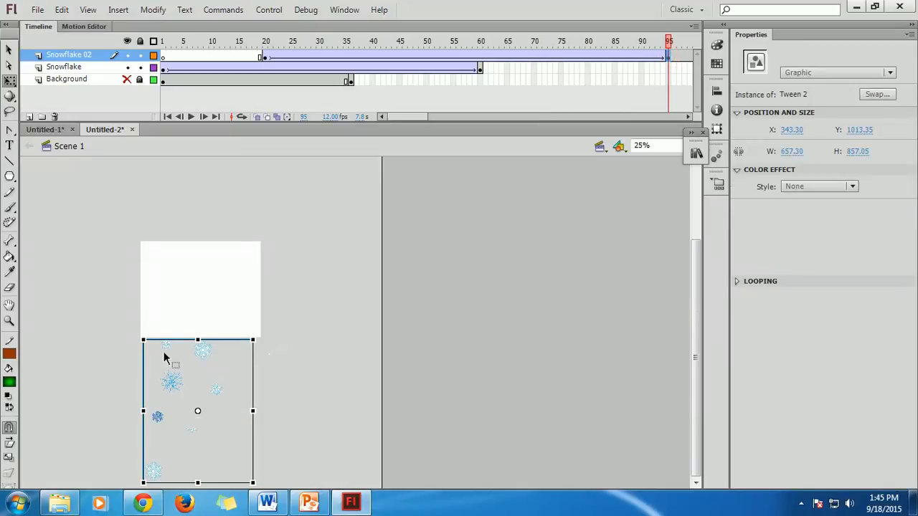
left_click_drag(142, 340, 148, 348)
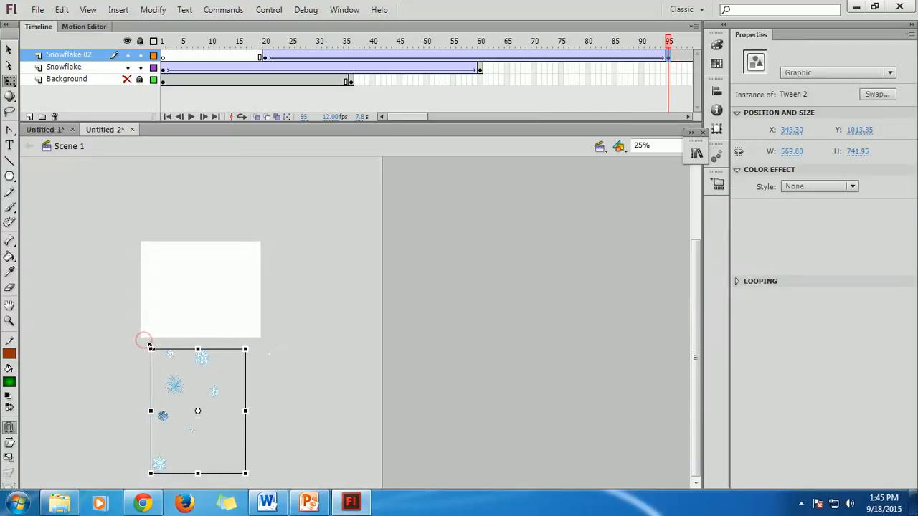
left_click(257, 371)
left_click_drag(180, 385, 193, 385)
left_click(344, 360)
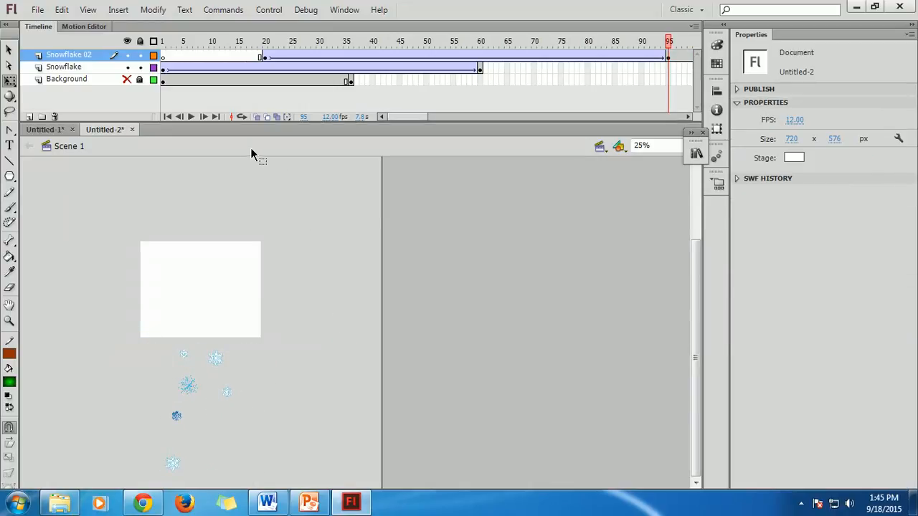
Step: Copy frames 1 to 60 of the Snowflake layer and paste them into the same layer at frame 61
left_click(166, 69)
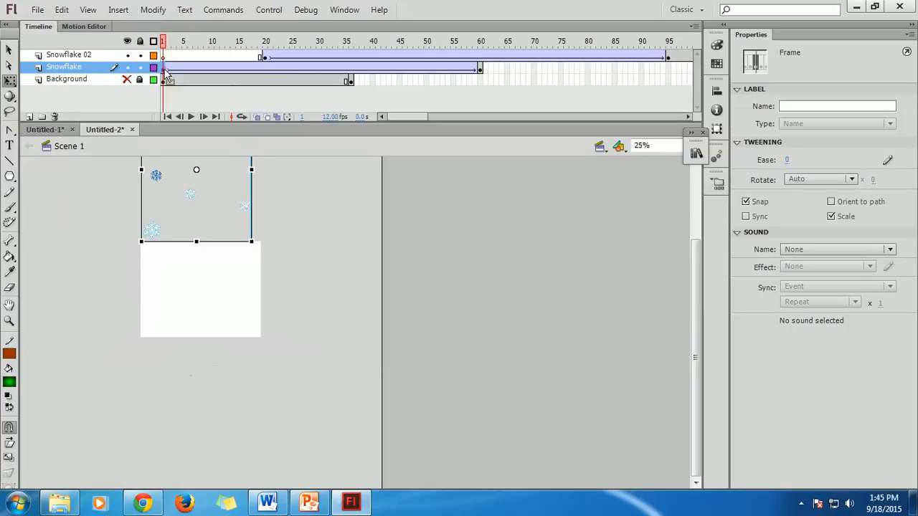
left_click(480, 69)
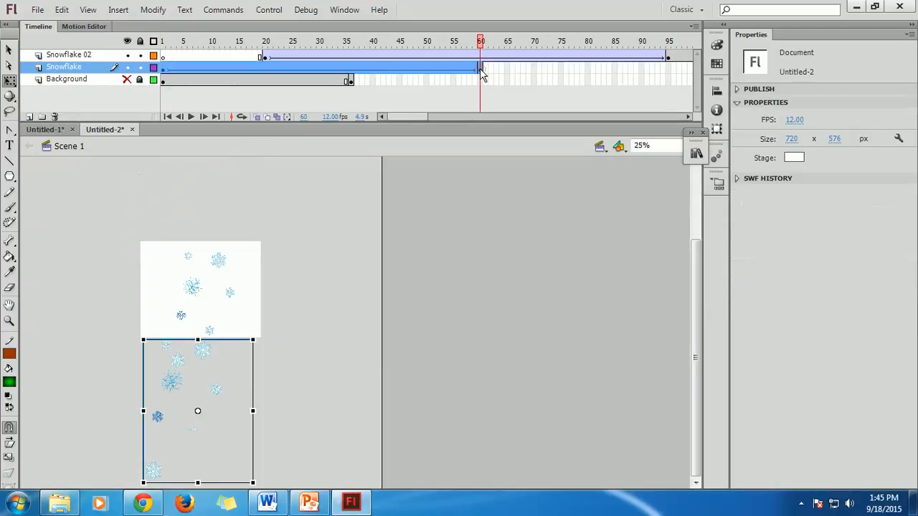
right_click(241, 69)
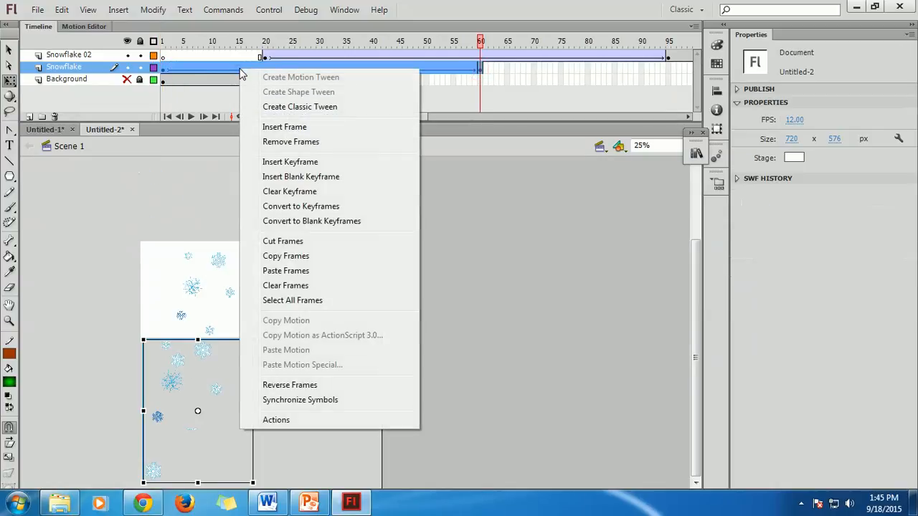
left_click(290, 256)
left_click(485, 70)
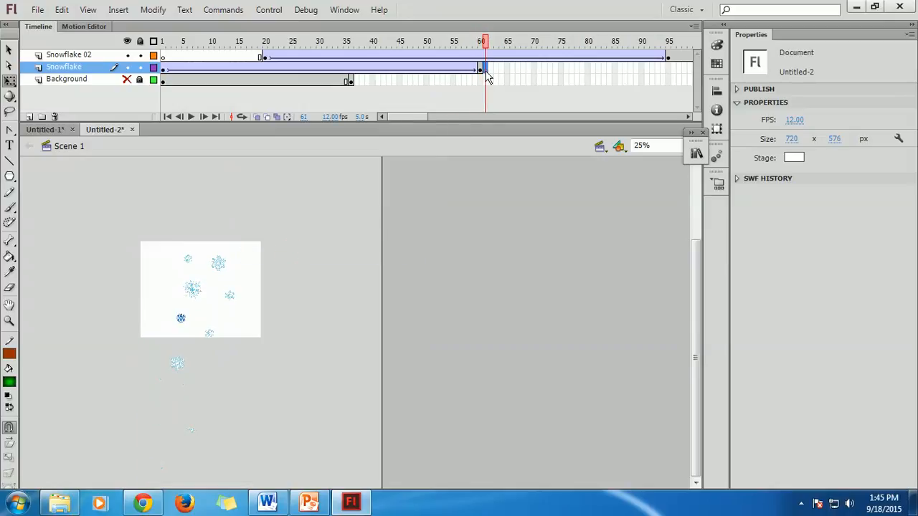
right_click(485, 70)
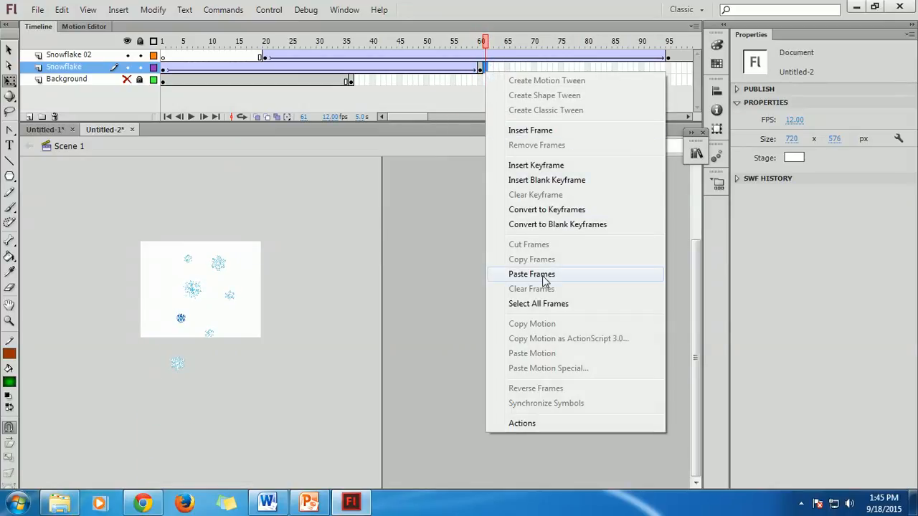
left_click(532, 274)
Step: Play the animation from the start, check the assignment requirements on the PowerPoint slide, and switch back to Flash
left_click_drag(203, 41, 164, 43)
key("Return")
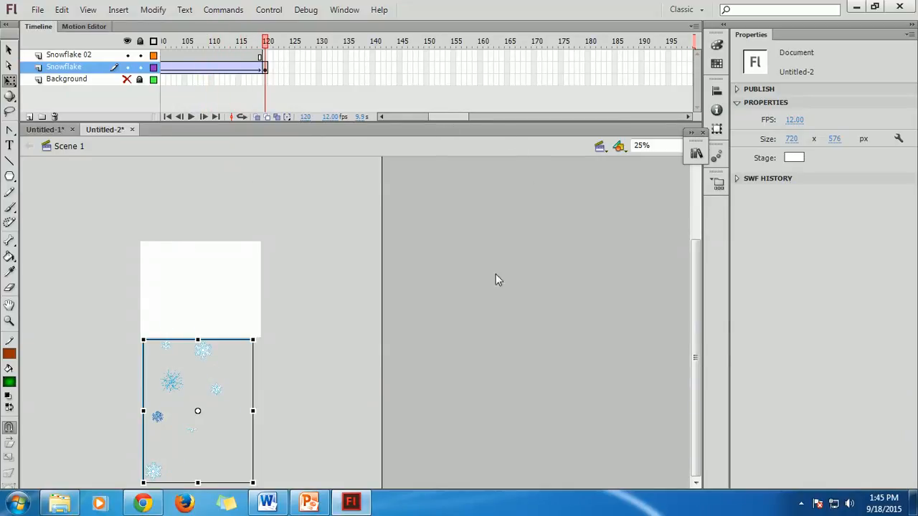
left_click(309, 502)
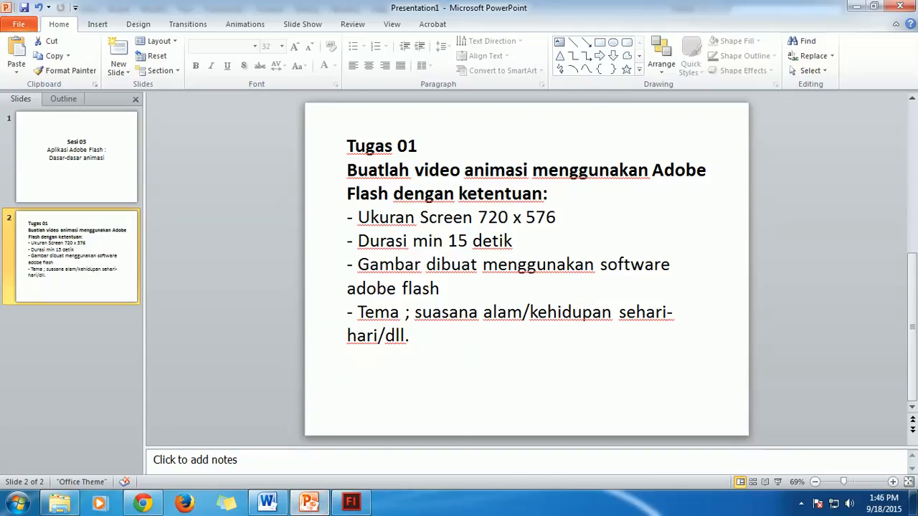
left_click(351, 503)
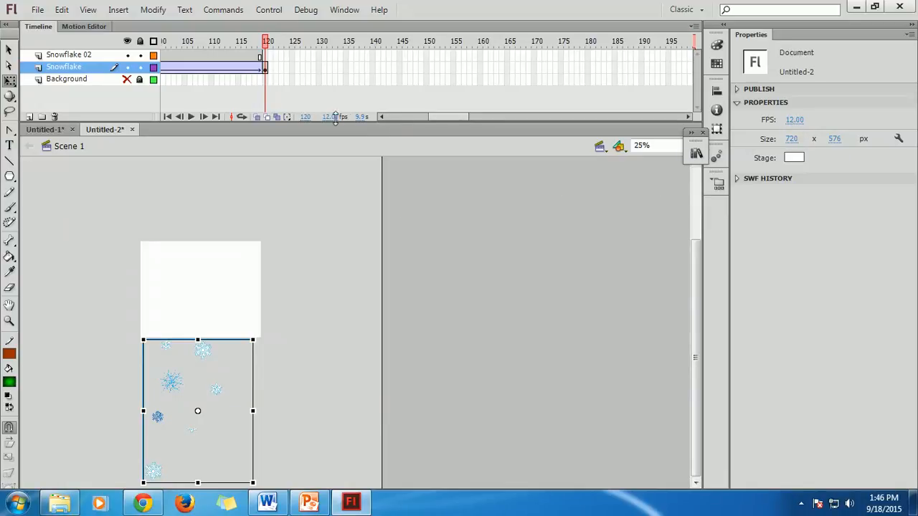
Step: Copy frames 20 to 95 of the Snowflake 02 layer
mouse_move(438, 115)
left_mouse_down()
mouse_move(421, 117)
mouse_move(433, 116)
left_mouse_up()
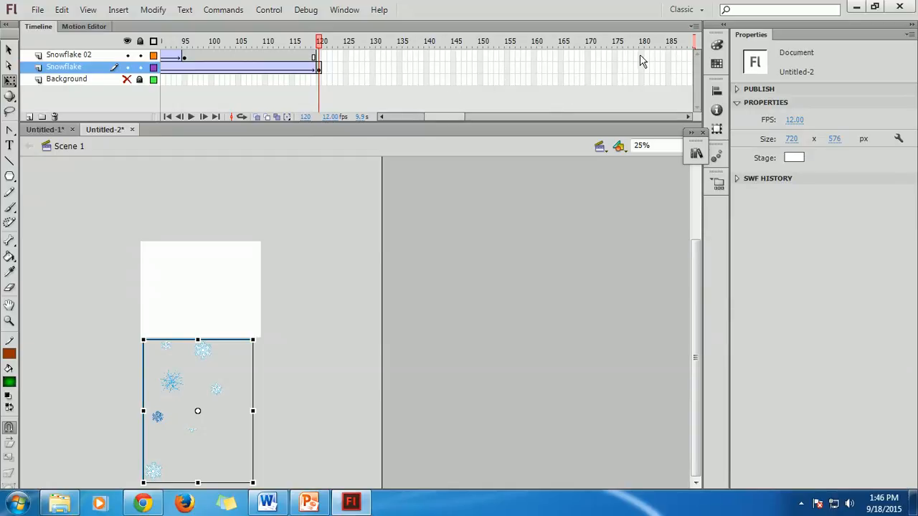
left_click_drag(445, 116, 421, 118)
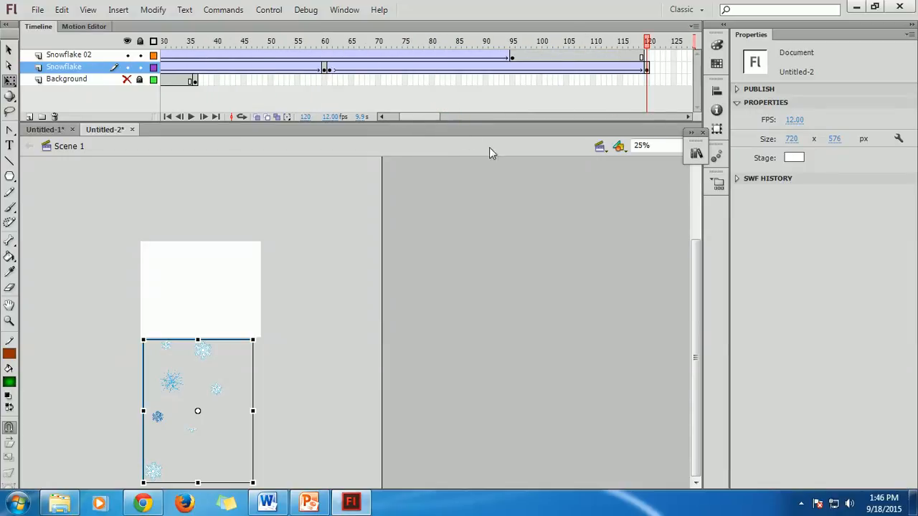
mouse_move(406, 114)
left_mouse_down()
mouse_move(389, 120)
mouse_move(401, 118)
left_mouse_up()
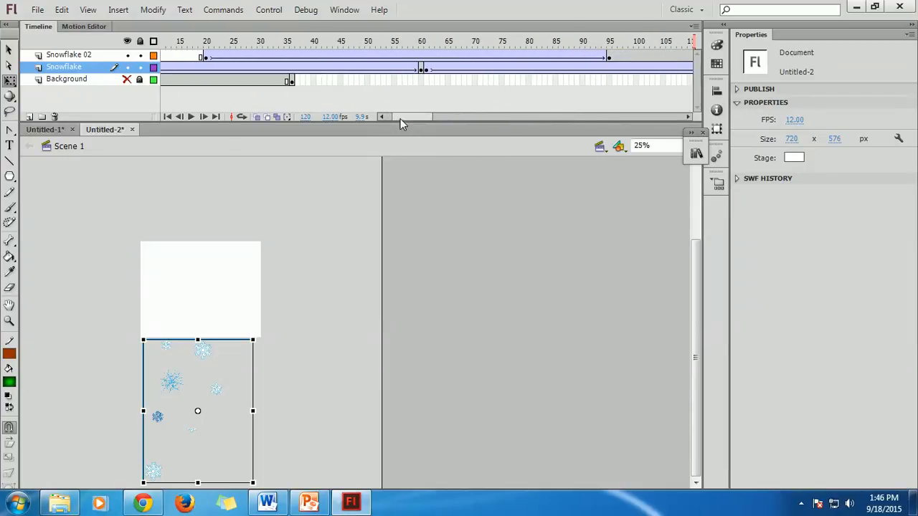
left_click(207, 57)
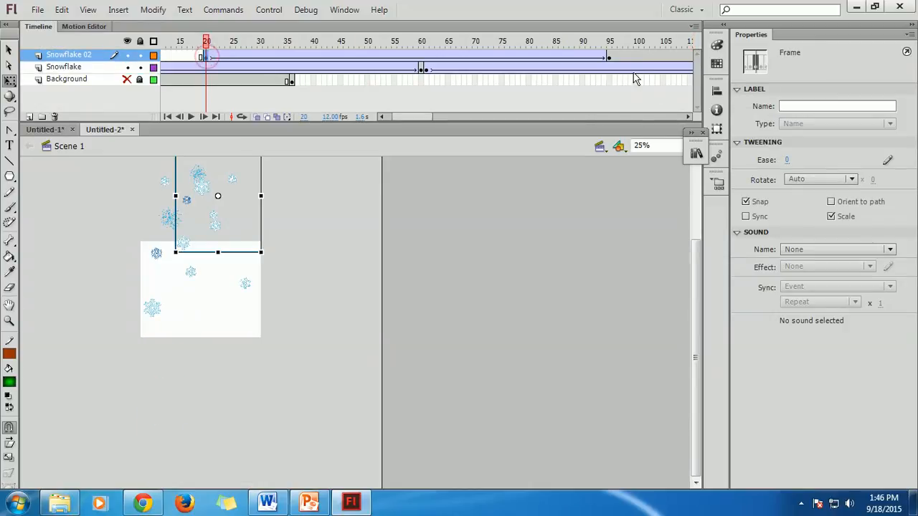
left_click(603, 57, "shift")
left_click(606, 59)
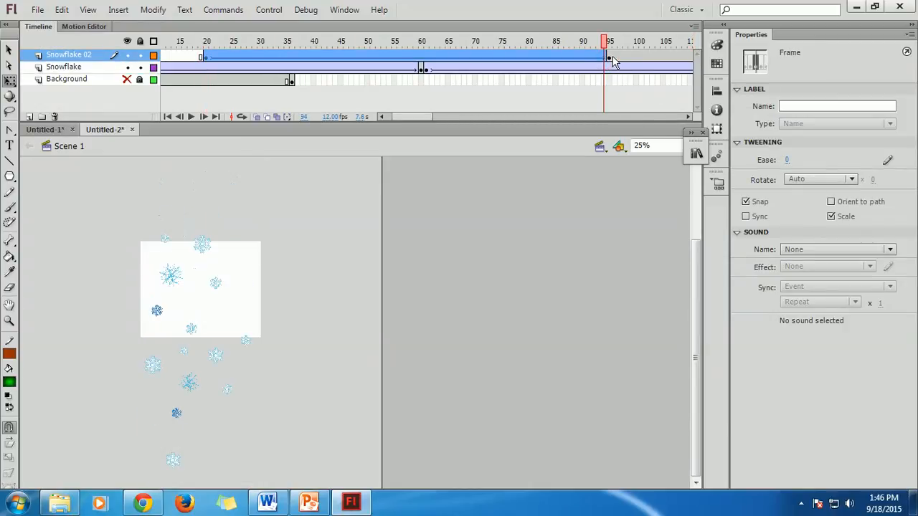
left_click(609, 60)
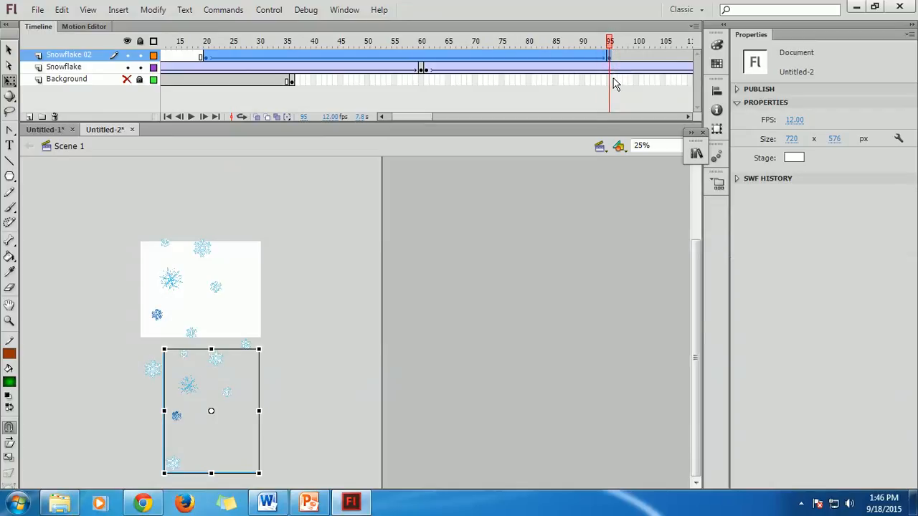
right_click(527, 62)
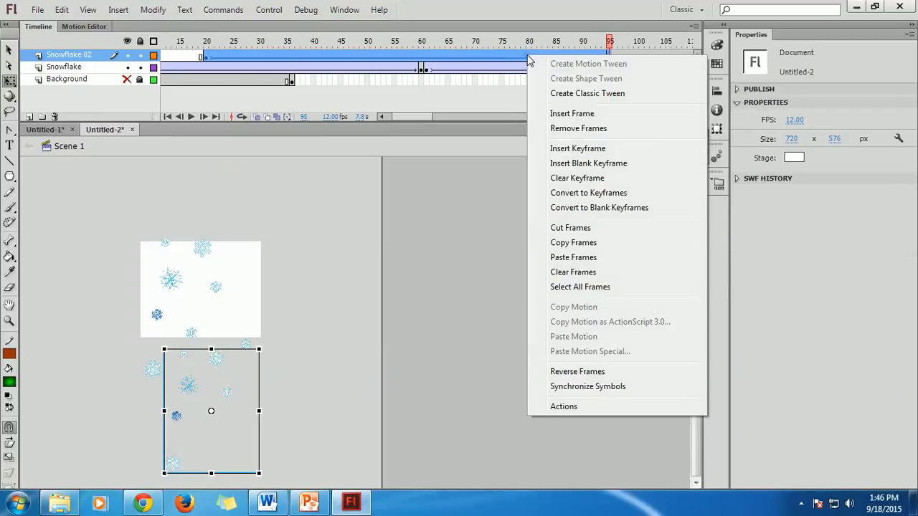
left_click(588, 244)
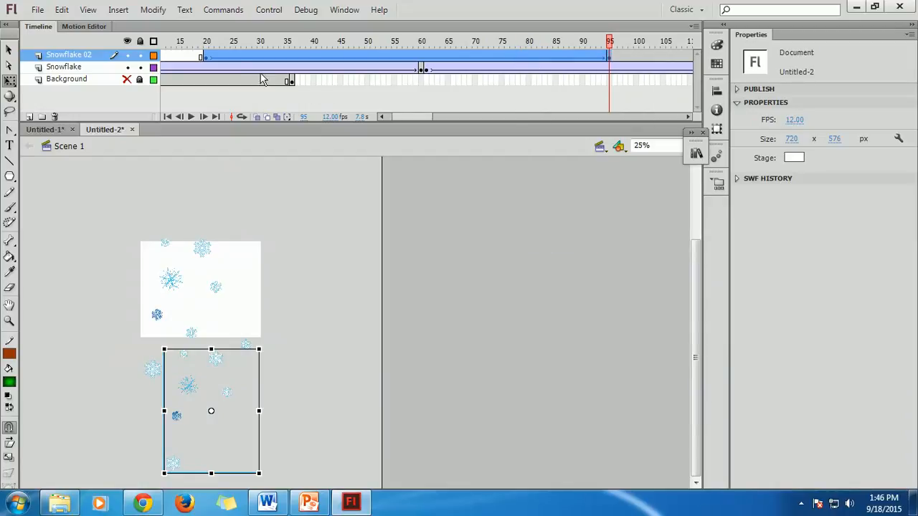
Step: Paste the copied frames into the Snowflake 02 layer at frame 96 and scrub the timeline to check the motion
left_click(614, 57)
right_click(615, 63)
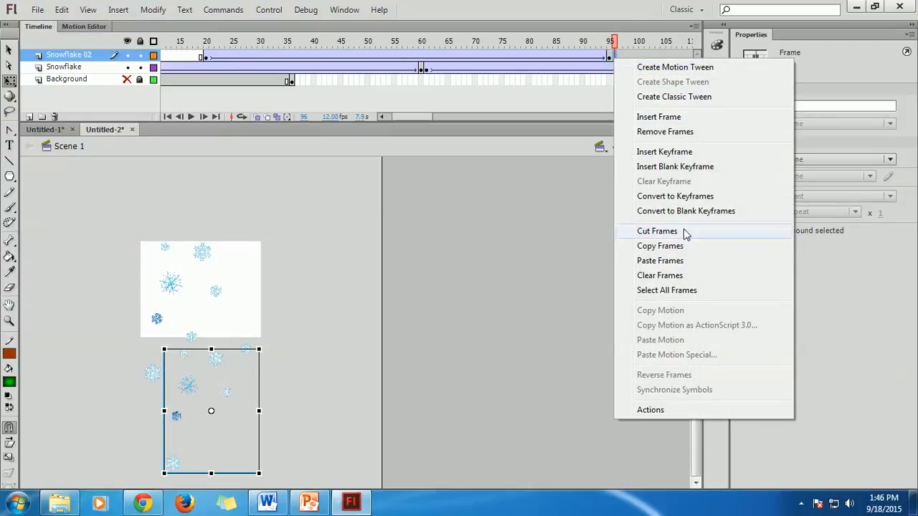
left_click(682, 261)
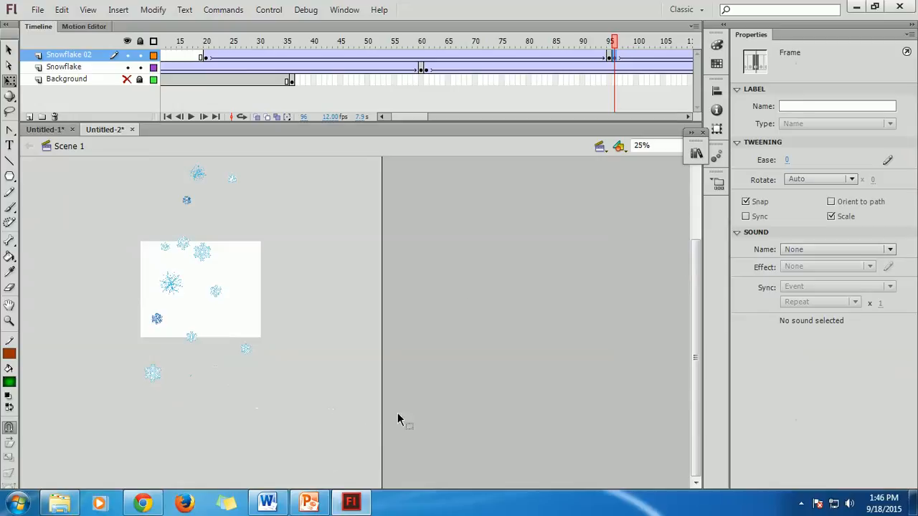
left_click_drag(219, 43, 657, 100)
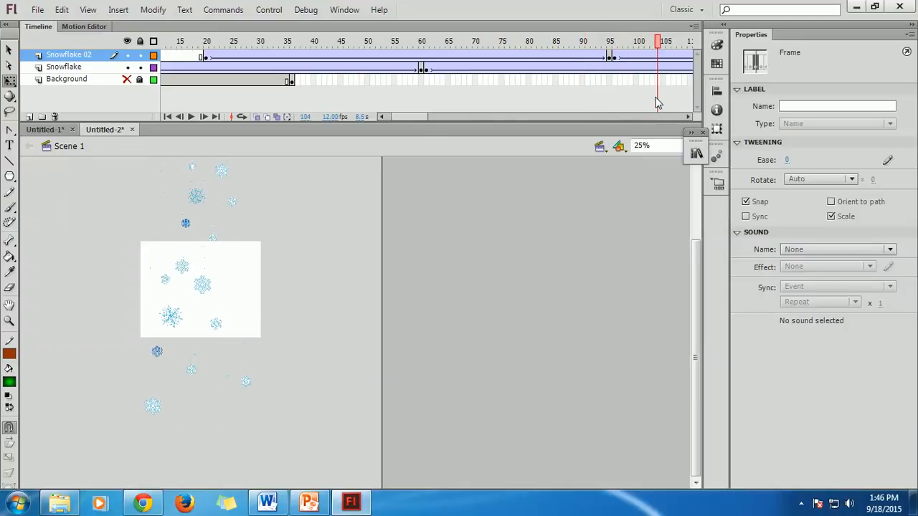
left_click(626, 176)
Step: Copy frames 61 to 120 of the Snowflake layer and paste them into the same layer at frame 121
mouse_move(426, 116)
left_mouse_down()
mouse_move(451, 117)
mouse_move(422, 120)
left_mouse_up()
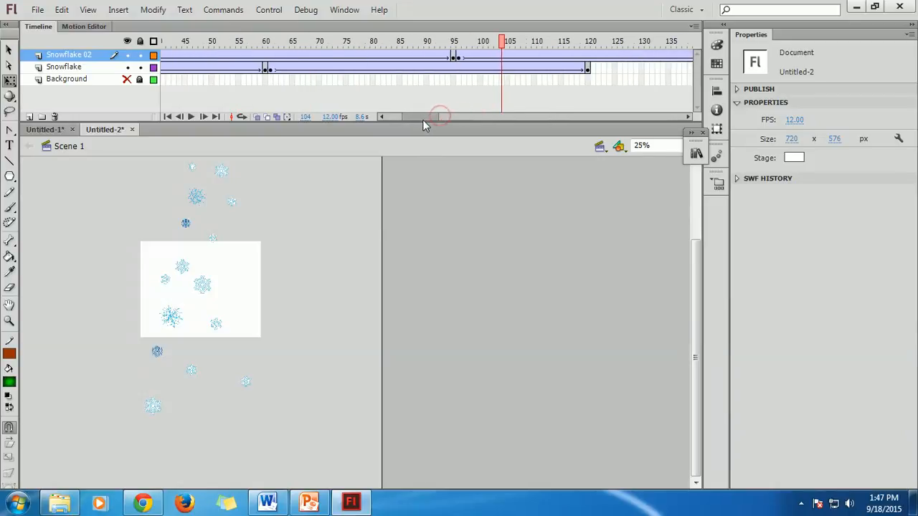
left_click(270, 68)
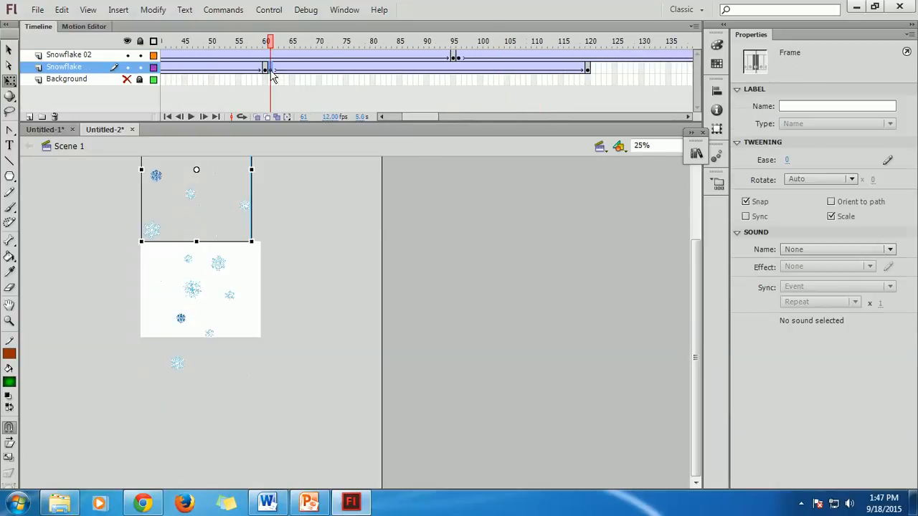
left_click(588, 68, "shift")
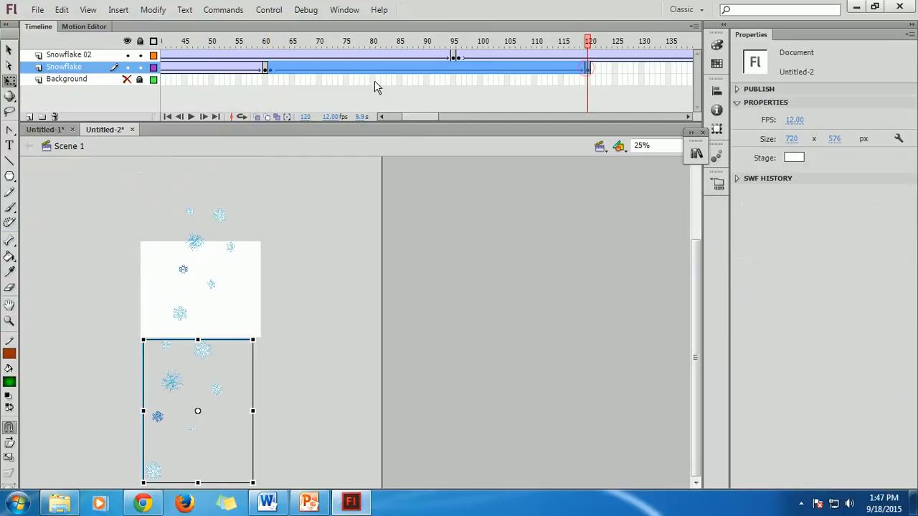
right_click(371, 67)
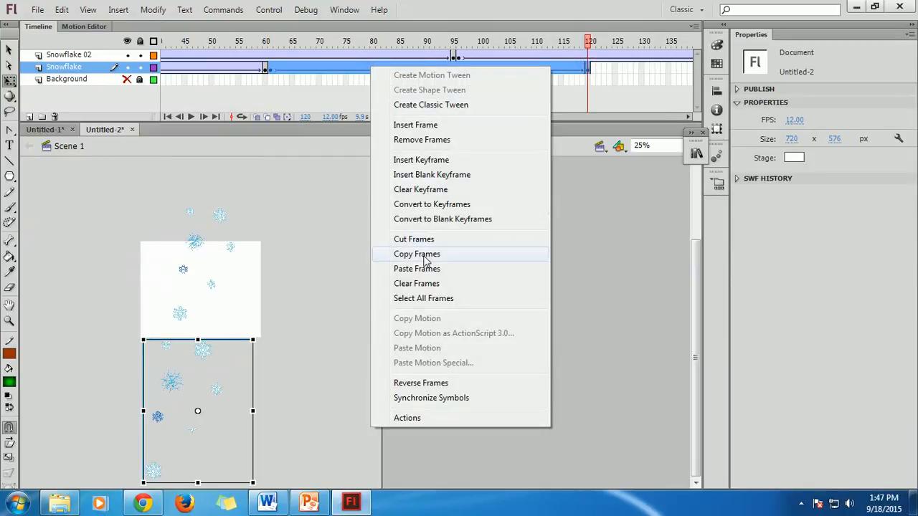
left_click(423, 256)
left_click(592, 67)
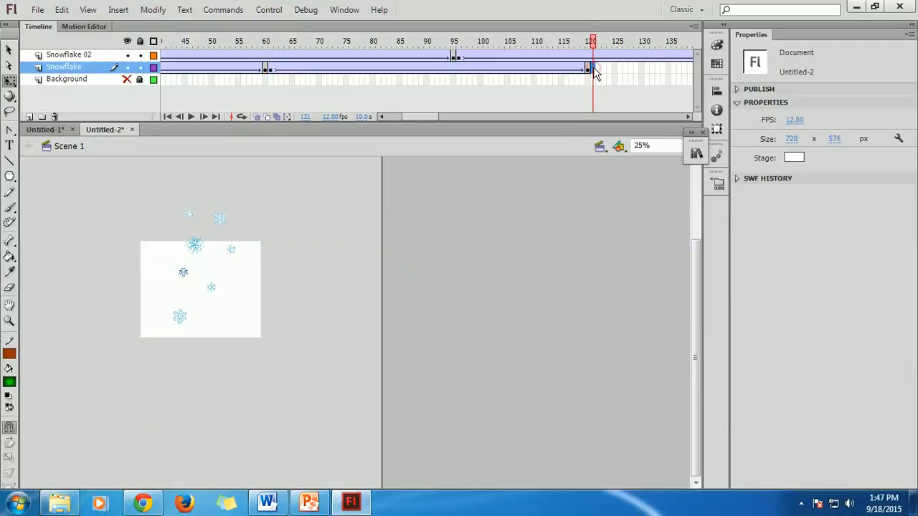
right_click(593, 66)
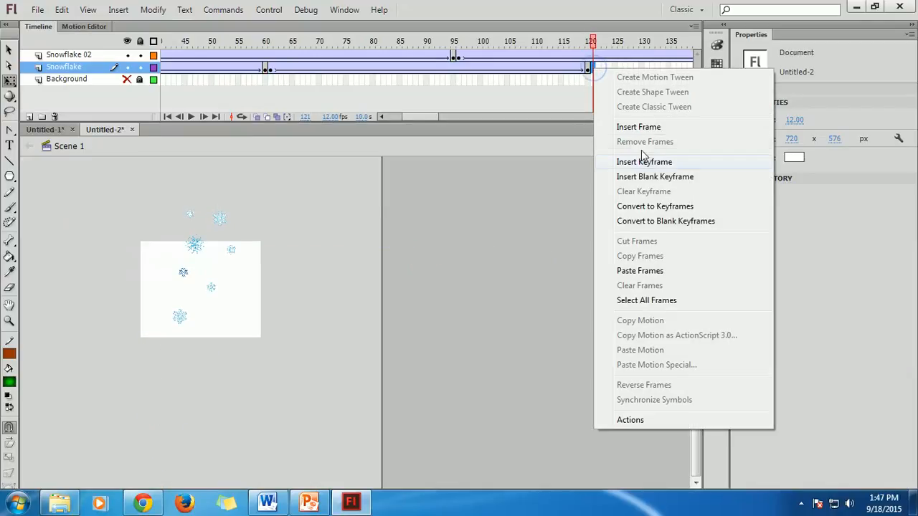
left_click(650, 271)
Step: Inspect the end of both snowflake layers, scrub through the extended animation, and return to frame 1
left_click_drag(421, 119, 449, 114)
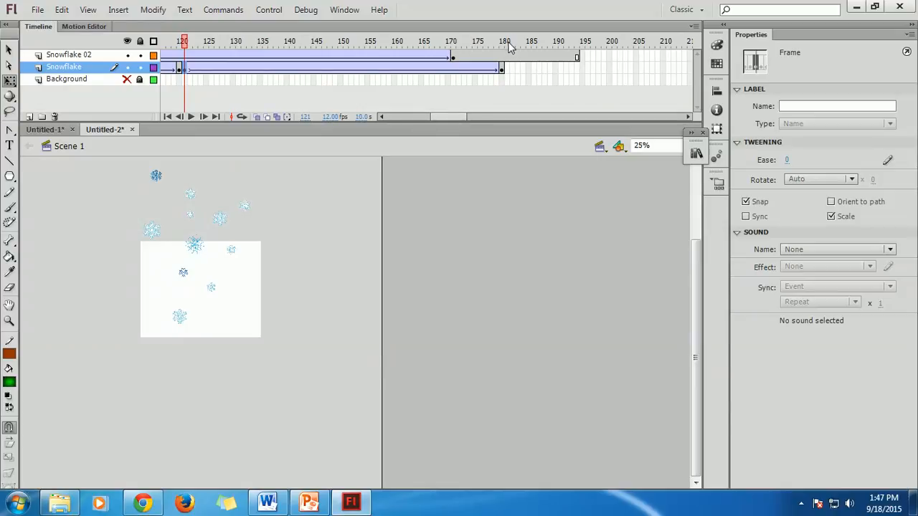
left_click(576, 57)
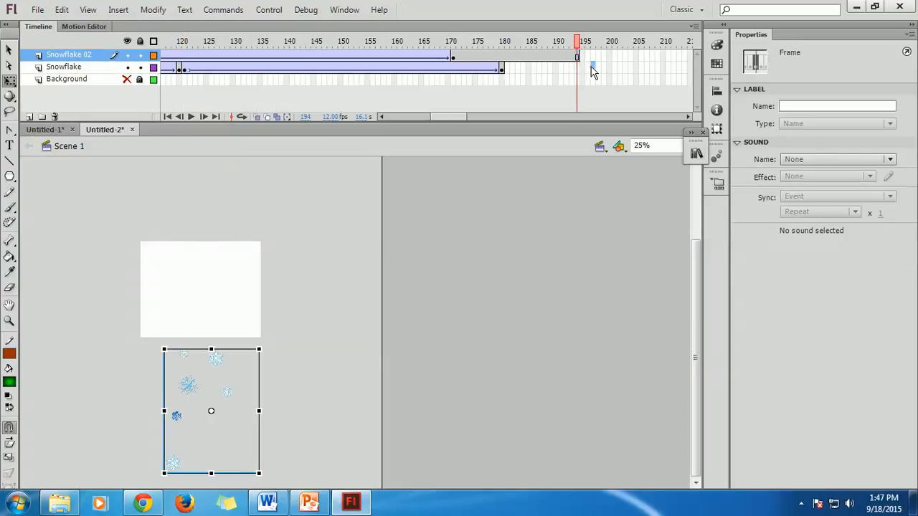
left_click(592, 67)
key("Return")
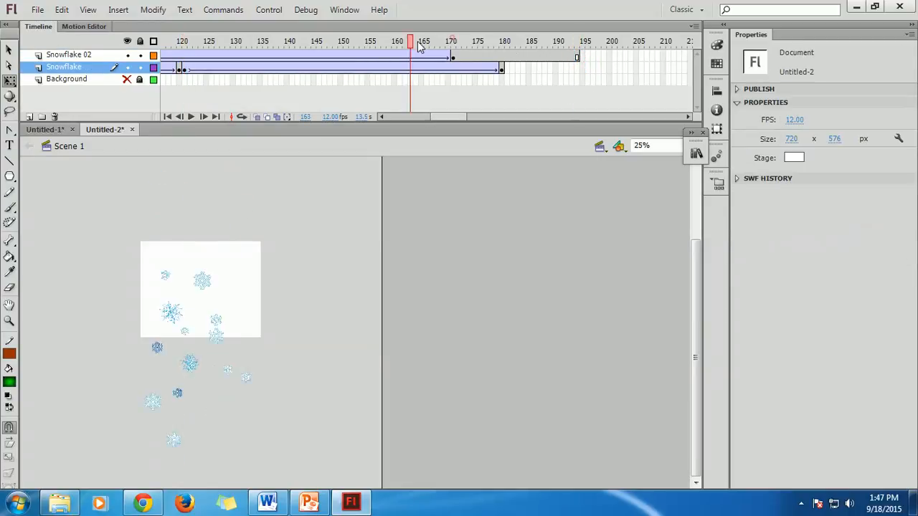
left_click_drag(116, 47, 151, 57)
Step: Make the Background layer visible and extend it by inserting a keyframe at frame 194
left_click(127, 80)
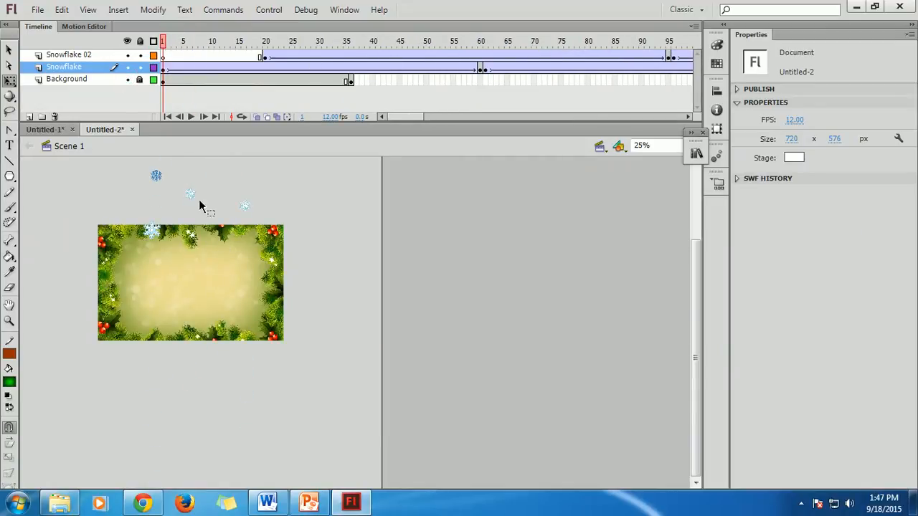
left_click(127, 80)
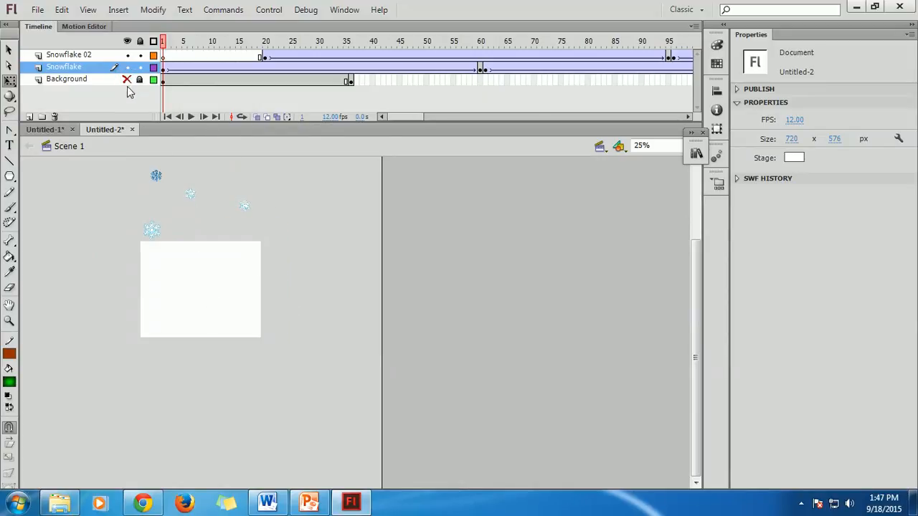
left_click(127, 80)
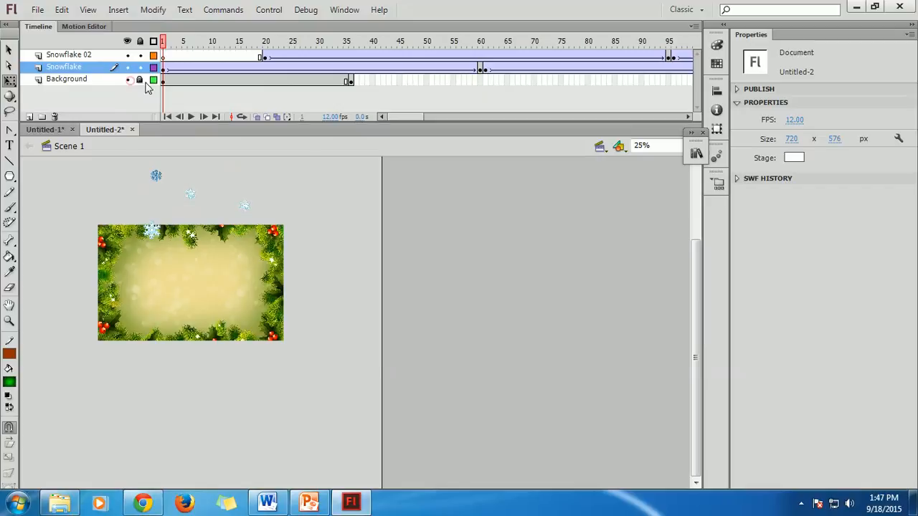
left_click(353, 46)
left_click_drag(399, 116, 461, 121)
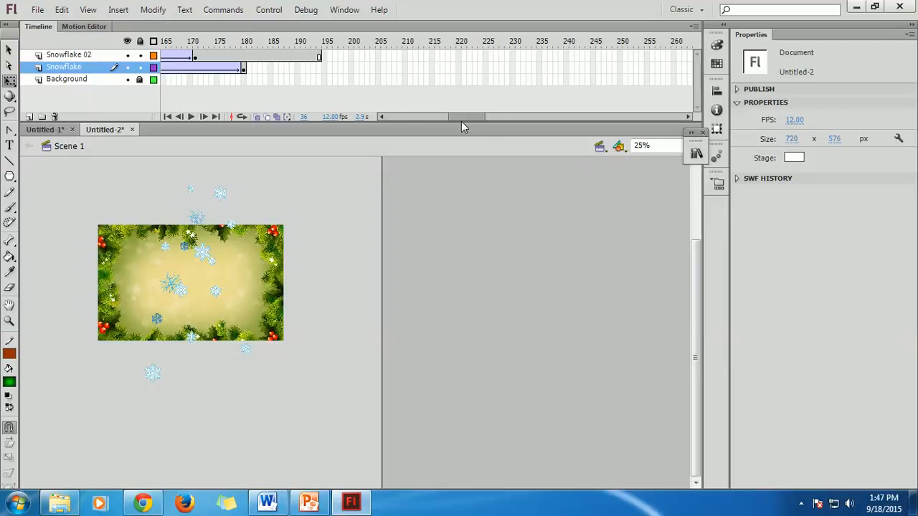
left_click(319, 79)
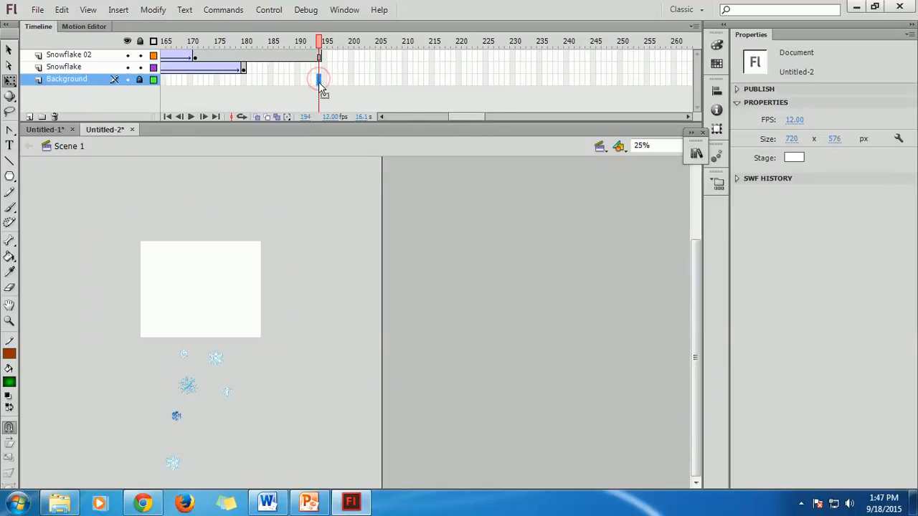
right_click(319, 82)
left_click(385, 176)
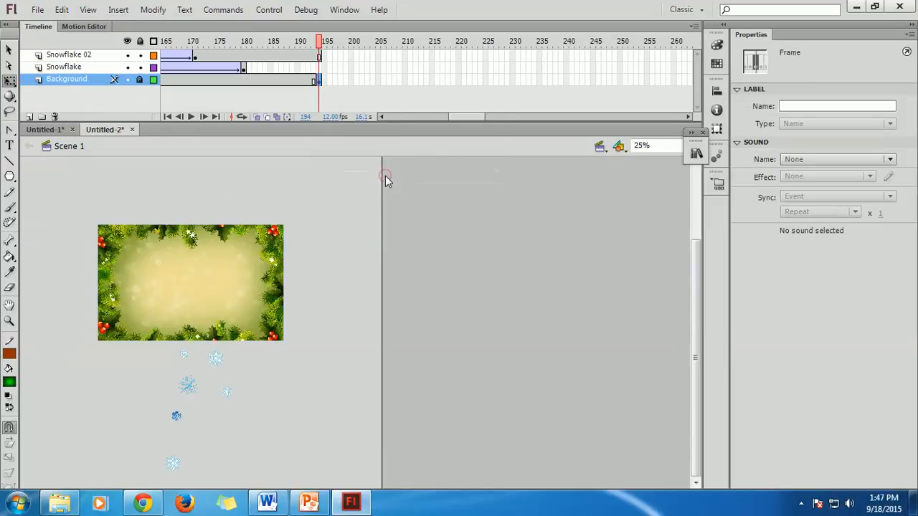
Step: Insert a keyframe at frame 194 of the Snowflake layer and play the animation from frame 1
left_click(319, 68)
right_click(319, 68)
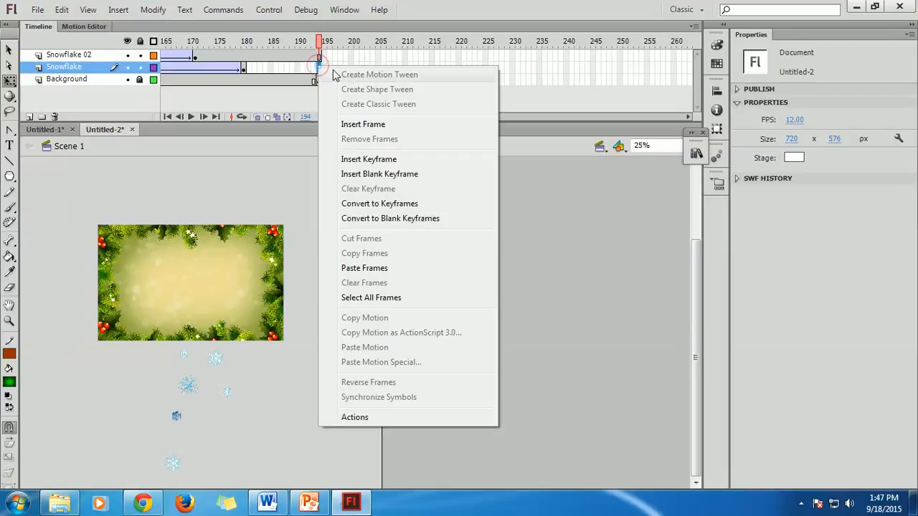
left_click(370, 160)
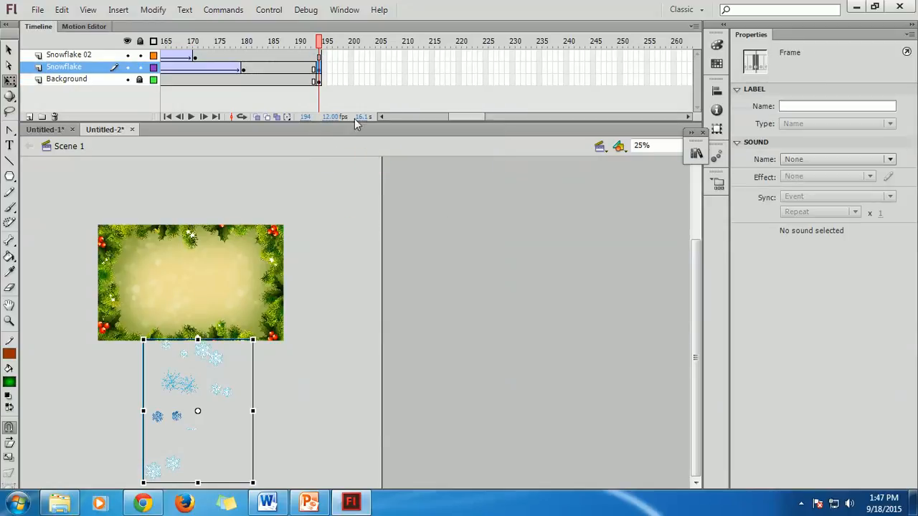
left_click_drag(323, 43, 2, 74)
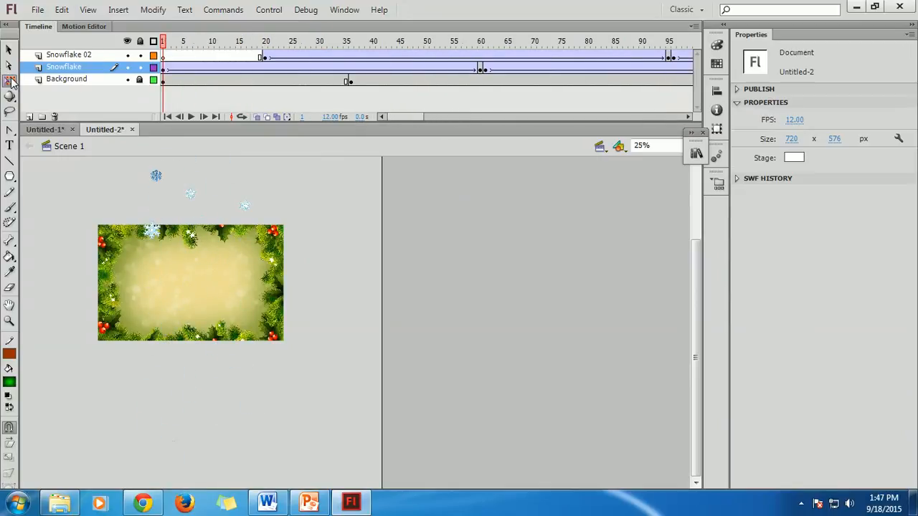
key("Return")
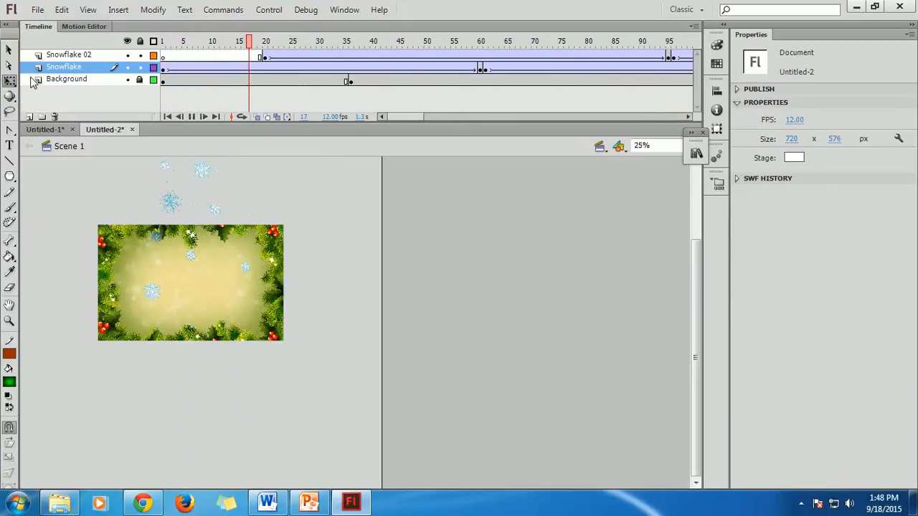